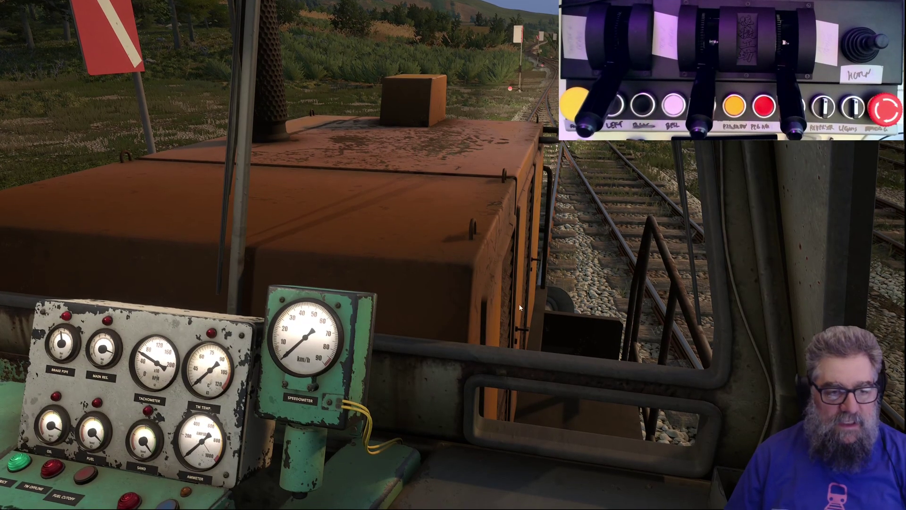
# Open the train control bindings in the game's control settings and assign the SimWorkshop controller.
pyautogui.middleClick(521, 320)
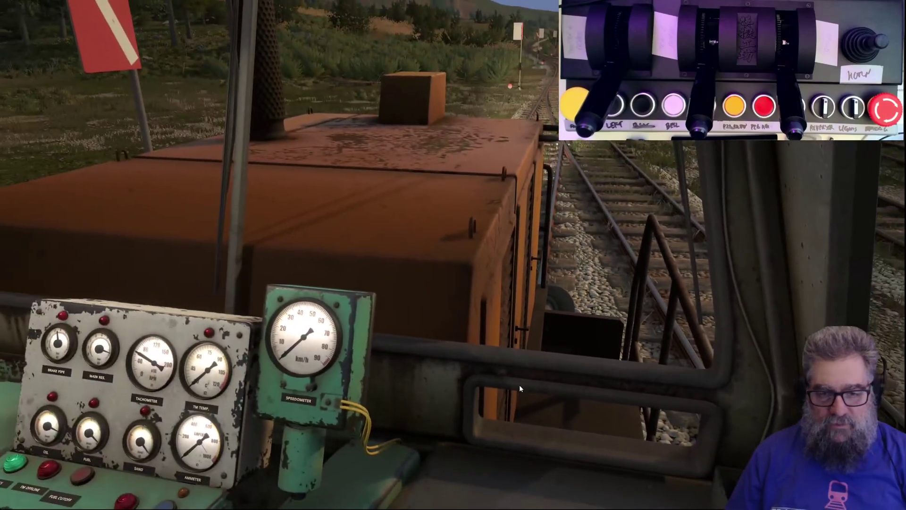
pyautogui.rightClick(519, 384)
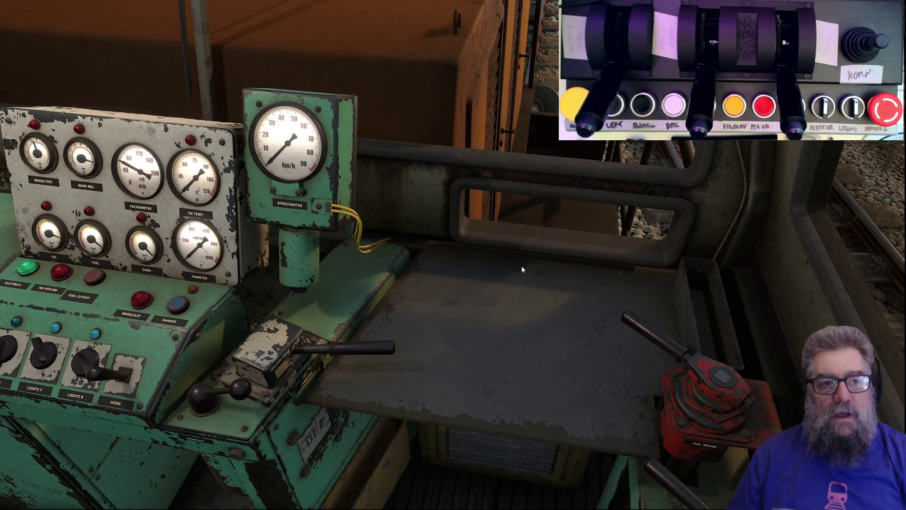
pyautogui.press('Escape')
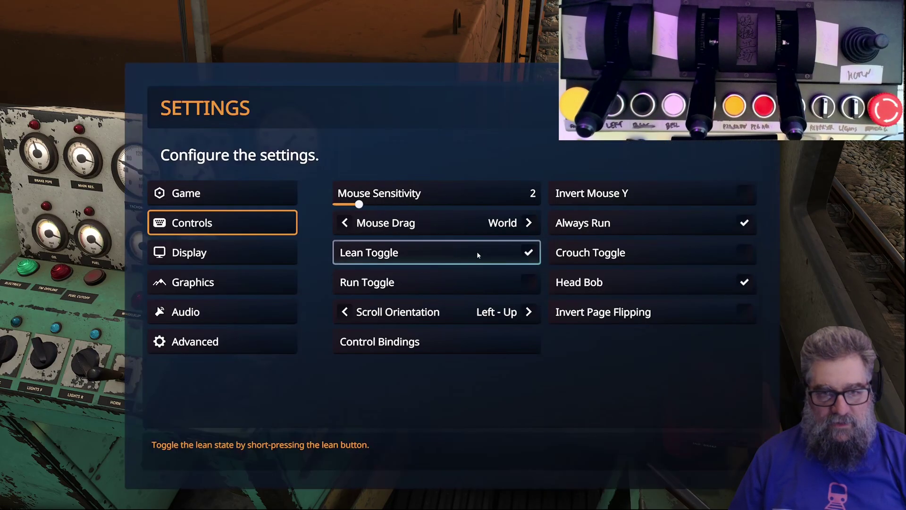
pyautogui.click(477, 255)
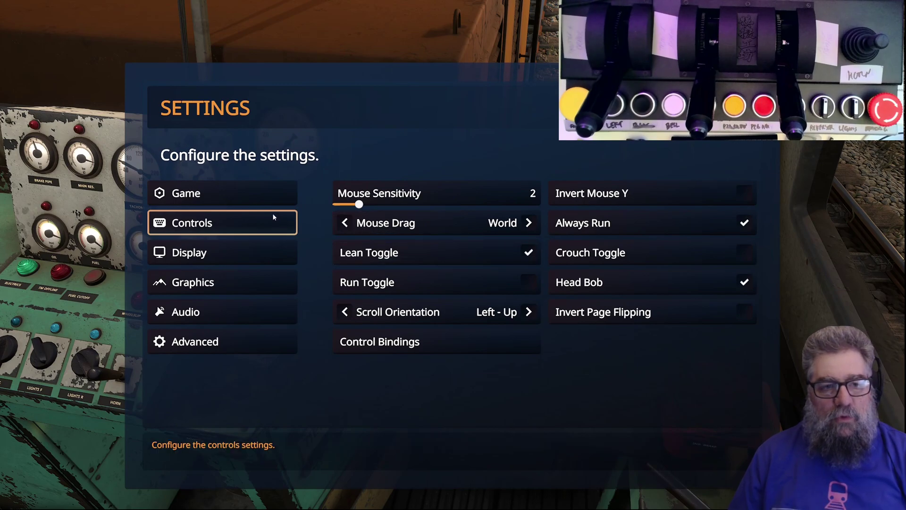
pyautogui.click(393, 342)
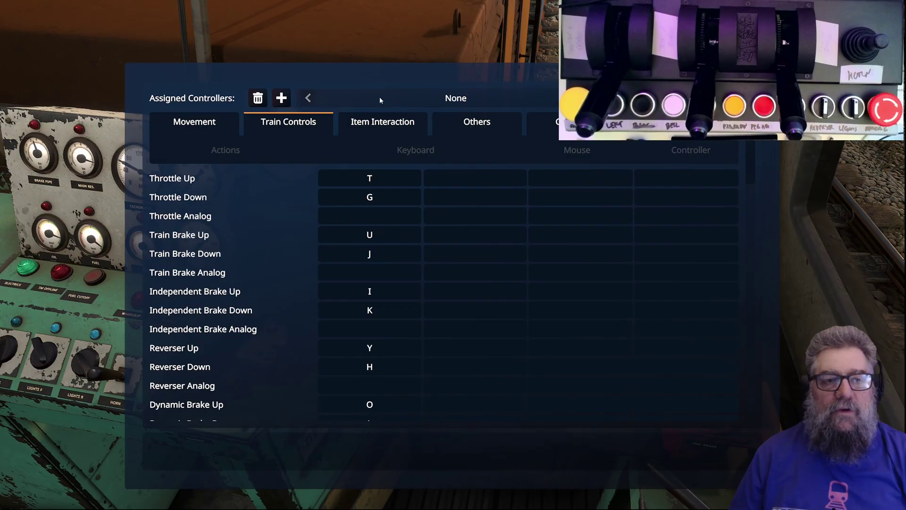
pyautogui.click(282, 98)
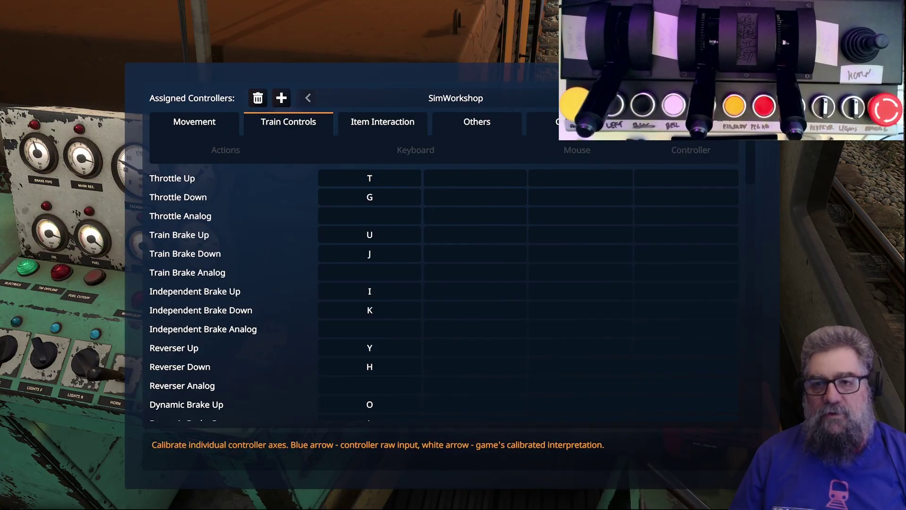
# Run the automatic axis calibration for the SimWorkshop controller, view the Axis 1 settings, and accept the calibration.
pyautogui.click(631, 98)
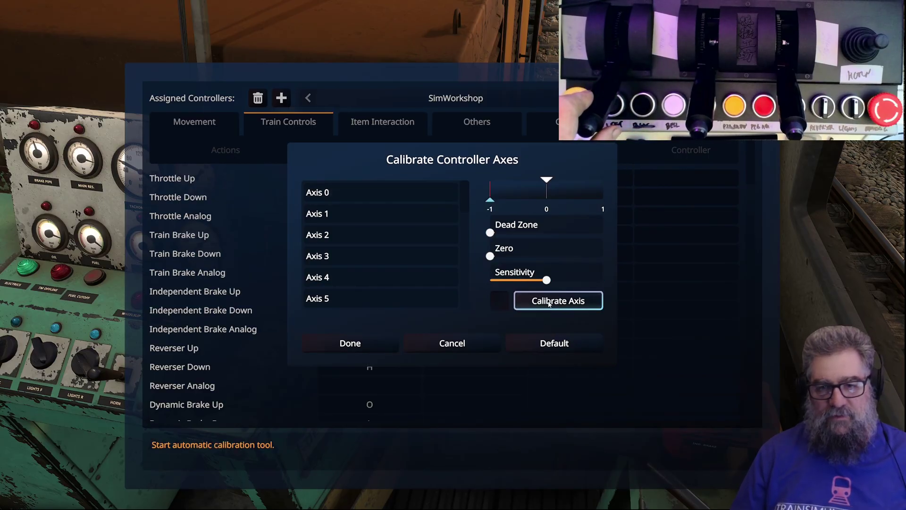
pyautogui.click(548, 302)
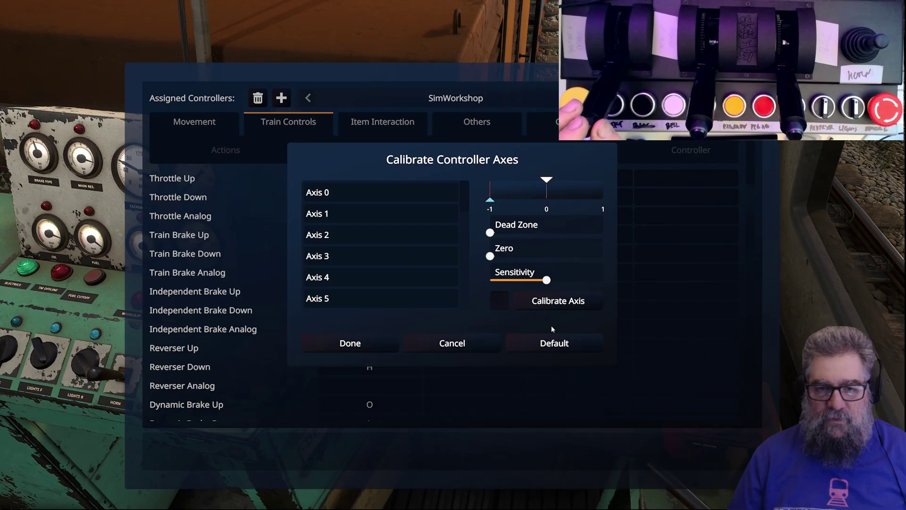
pyautogui.click(375, 212)
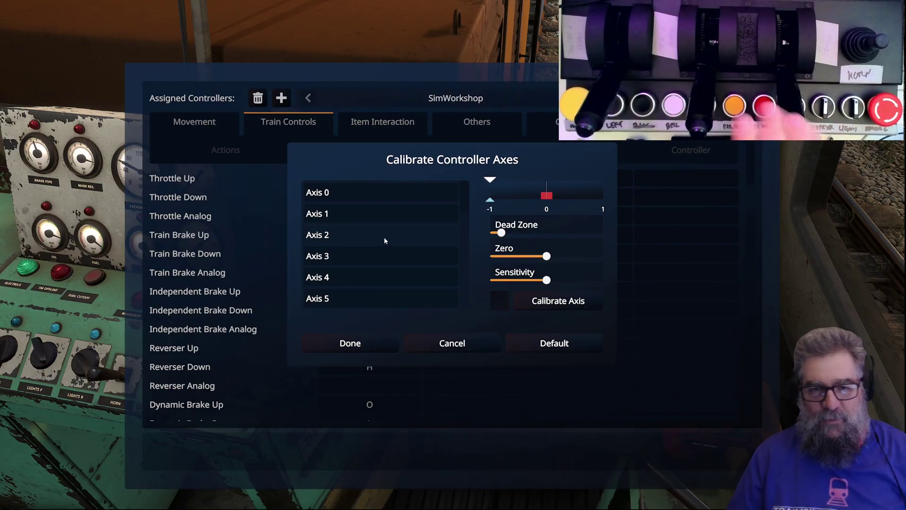
pyautogui.click(371, 346)
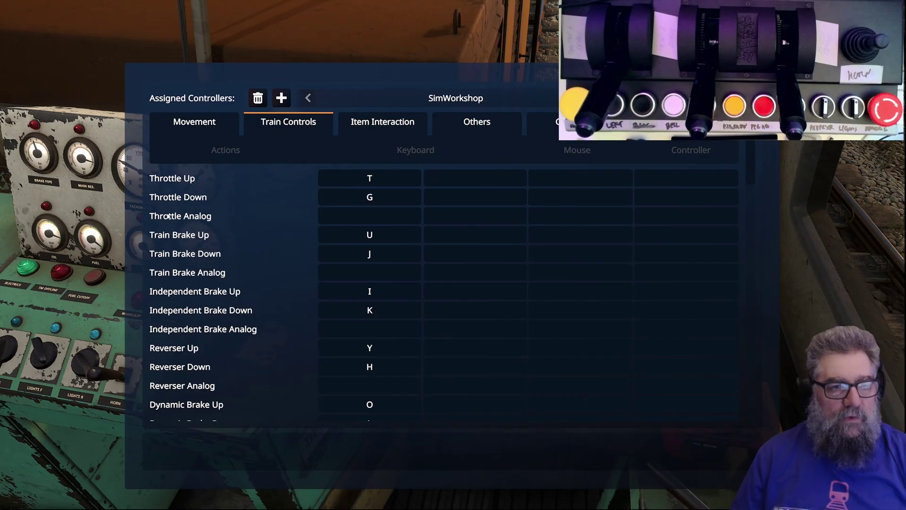
# Bind Throttle Analog to Axis 0, Train Brake Analog to Axis 1 and Independent Brake Analog to Axis 2 on the controller.
pyautogui.click(693, 218)
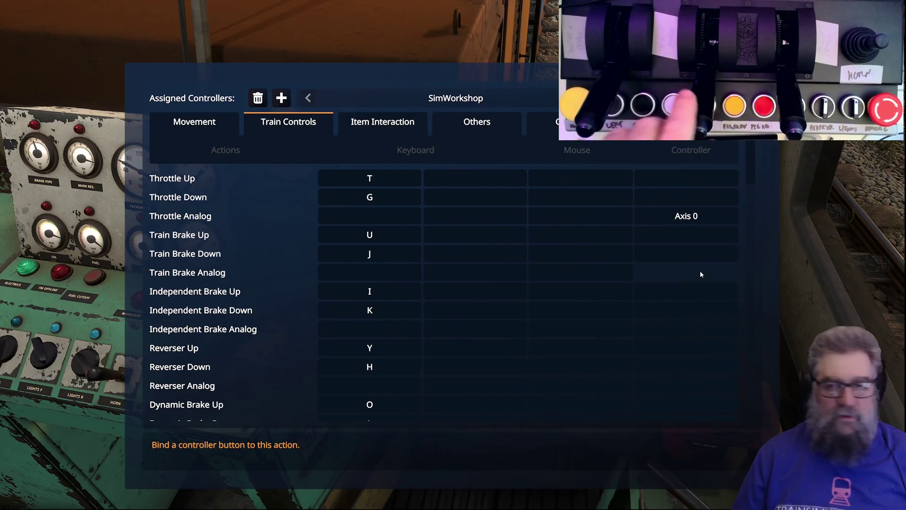
pyautogui.click(700, 274)
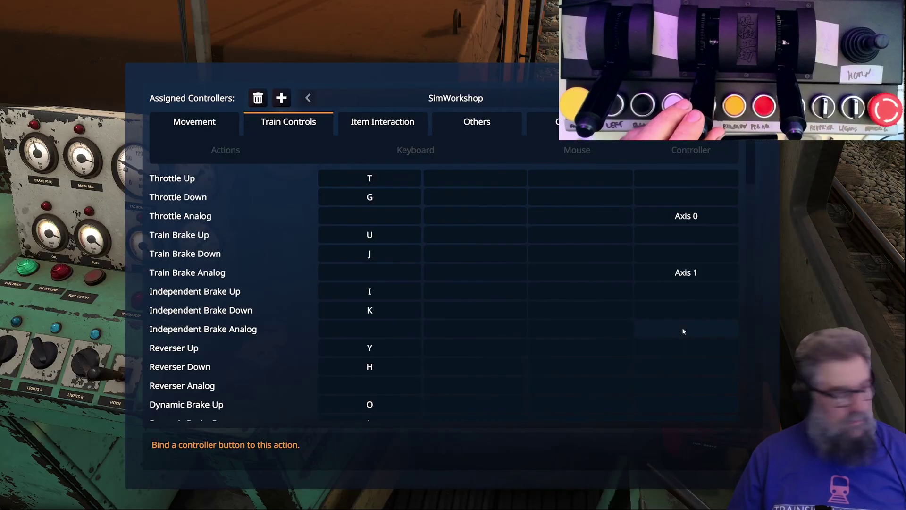
pyautogui.click(683, 331)
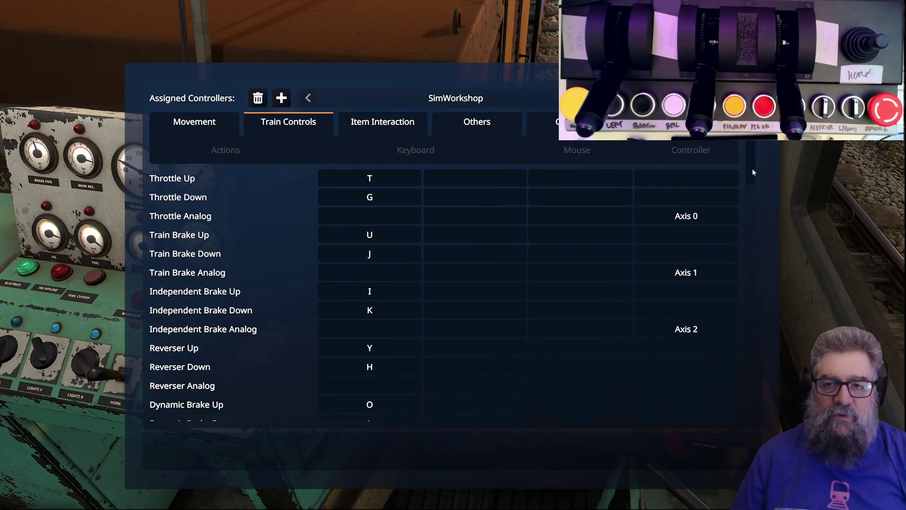
# Bind Reverser Up to controller Button 9 and Reverser Down to Button 8.
pyautogui.moveTo(754, 174); pyautogui.dragTo(754, 192)
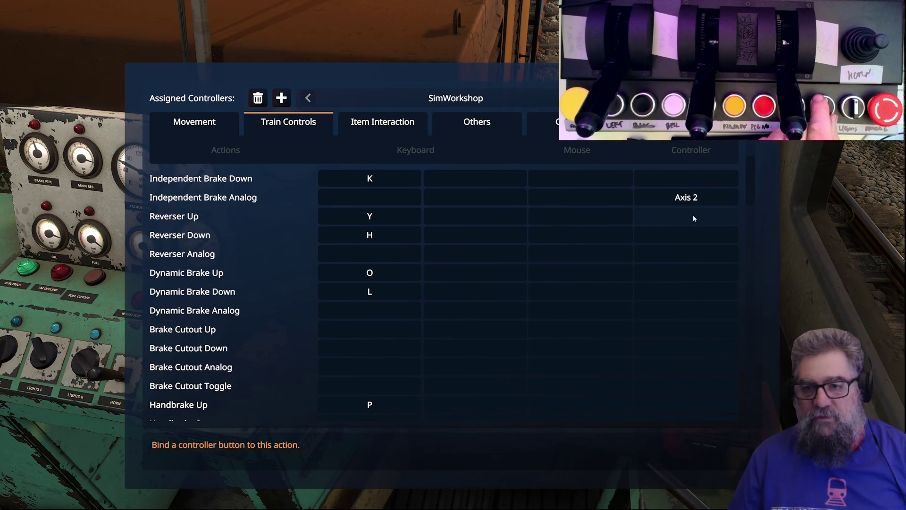
pyautogui.click(693, 217)
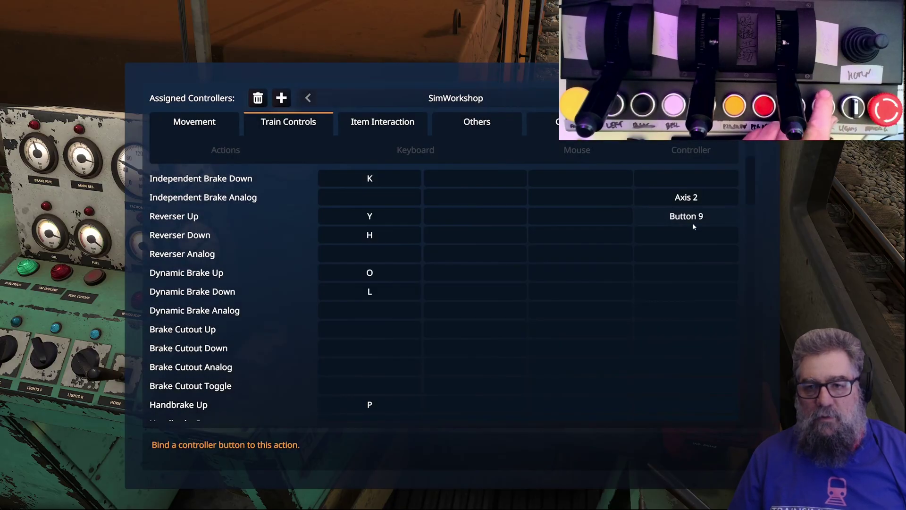
pyautogui.click(694, 235)
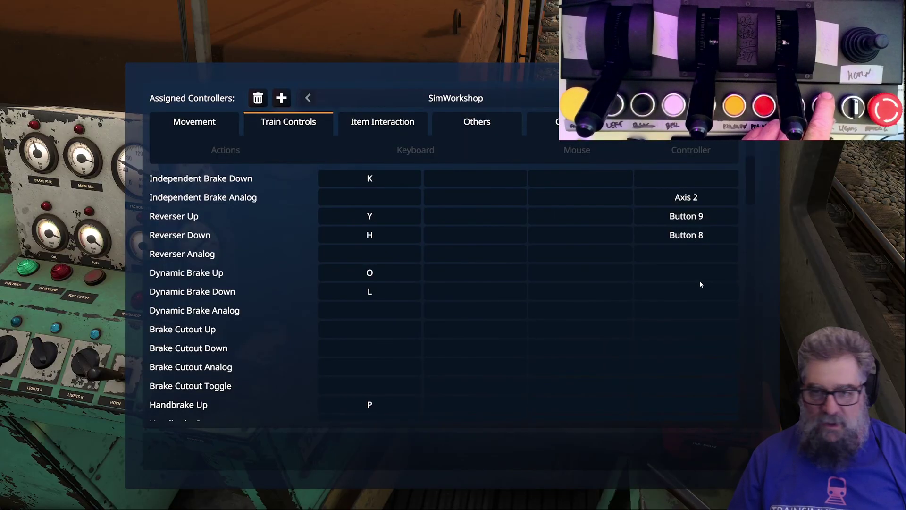
# Bind Sand Toggle to controller Button 4.
pyautogui.moveTo(751, 193); pyautogui.dragTo(752, 197)
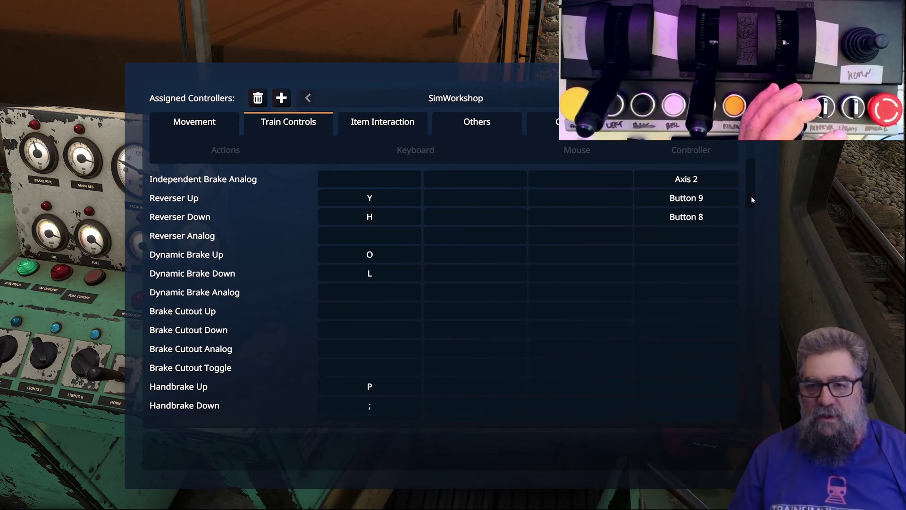
pyautogui.moveTo(751, 196); pyautogui.dragTo(751, 194)
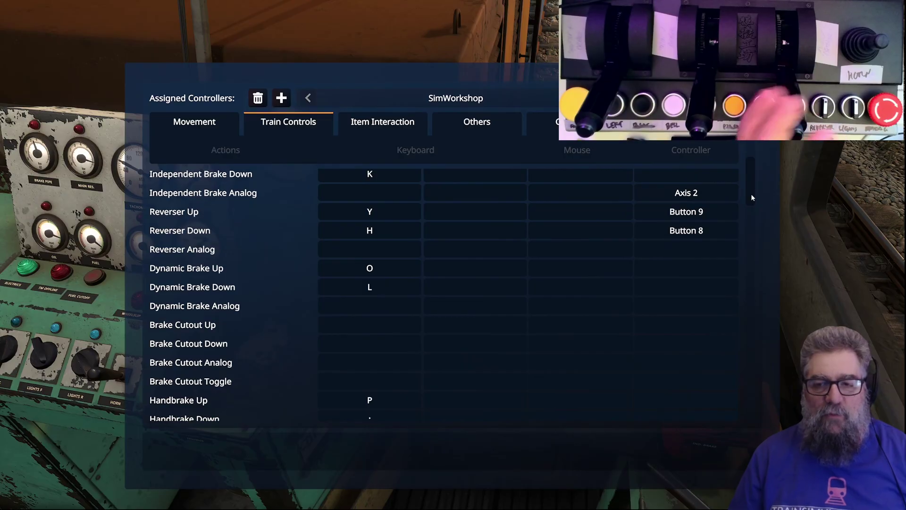
pyautogui.moveTo(751, 193); pyautogui.dragTo(766, 244)
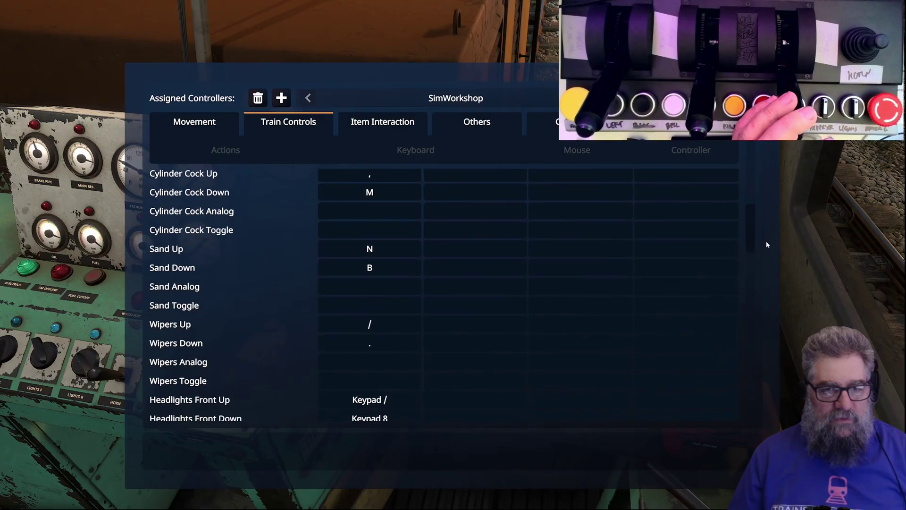
pyautogui.click(704, 305)
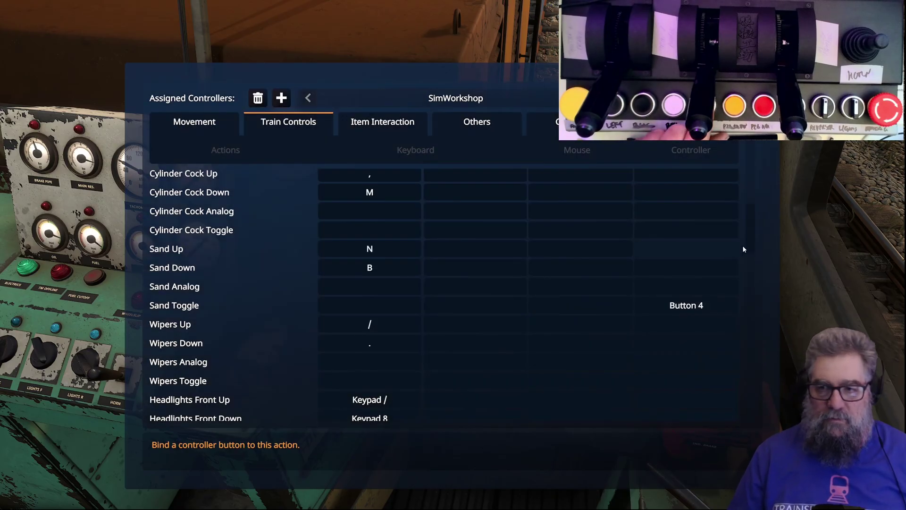
# Bind Headlights Front Up to controller Button 11 and Headlights Front Down to Button 10.
pyautogui.moveTo(749, 239); pyautogui.dragTo(752, 263)
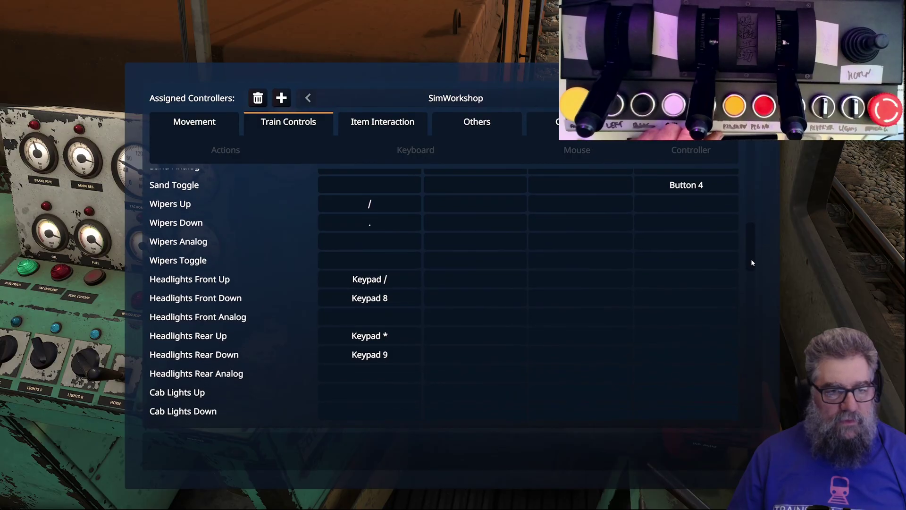
pyautogui.click(694, 279)
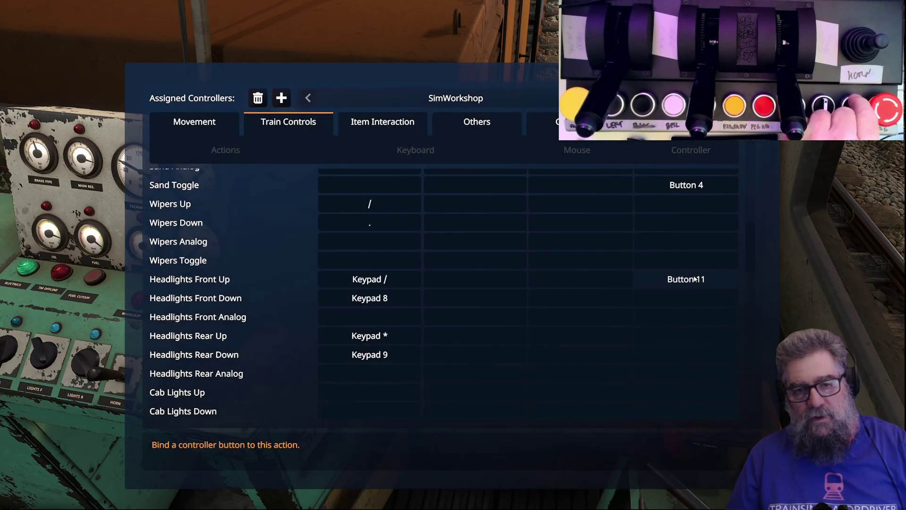
pyautogui.click(696, 298)
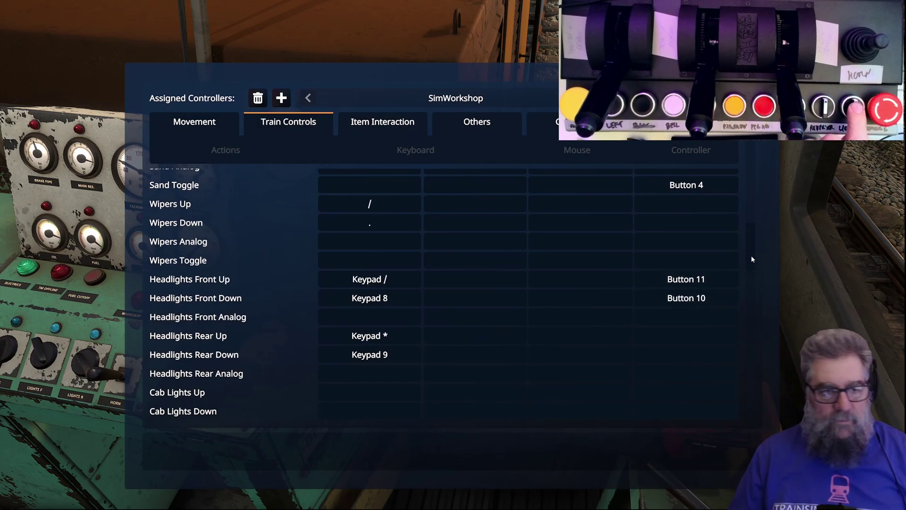
# Bind Horn Up to controller Button 13, Horn Down to Button 14 and Bell Toggle to Button 3.
pyautogui.moveTo(752, 257); pyautogui.dragTo(752, 302)
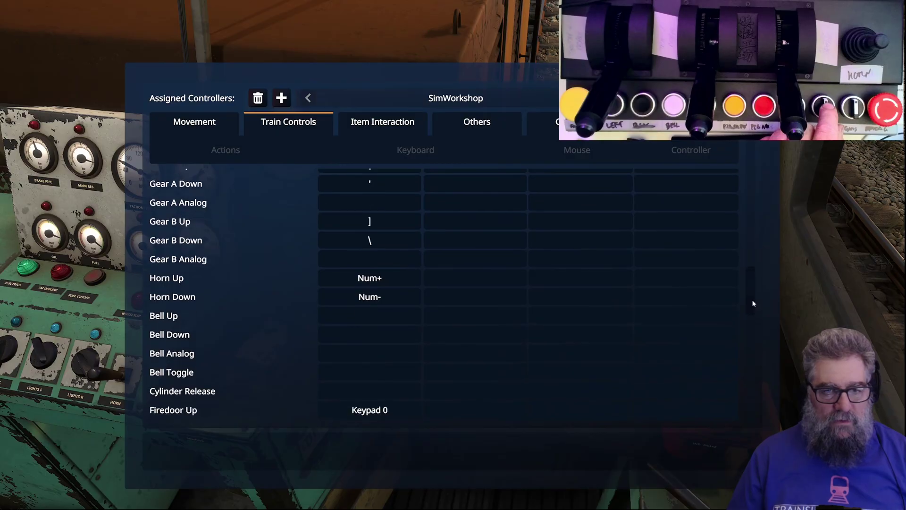
pyautogui.click(712, 282)
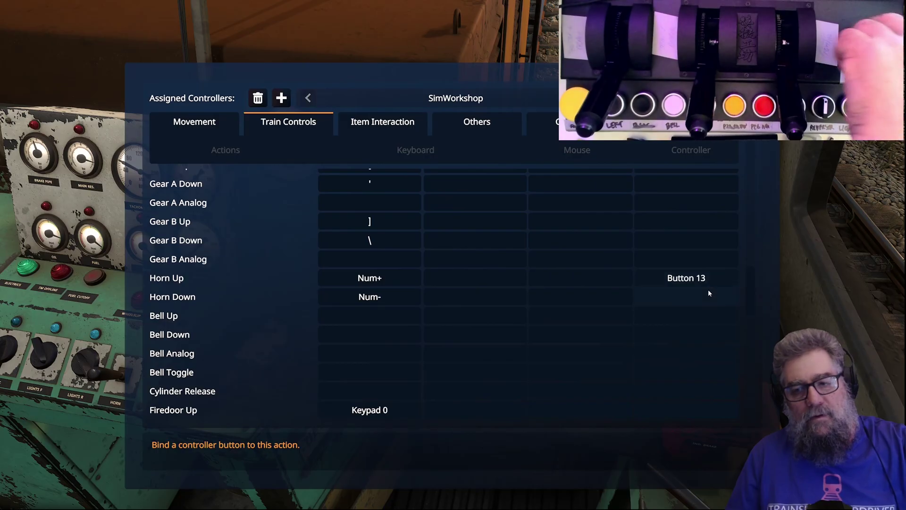
pyautogui.click(706, 297)
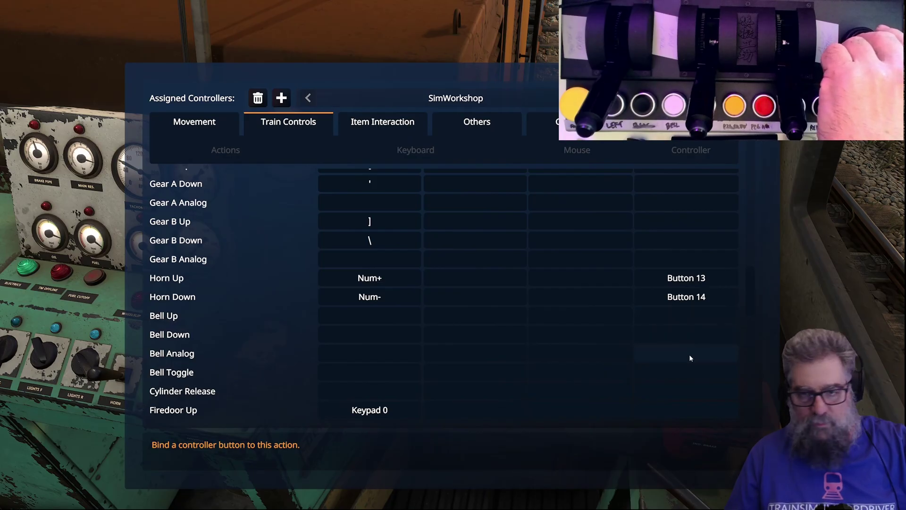
pyautogui.click(689, 369)
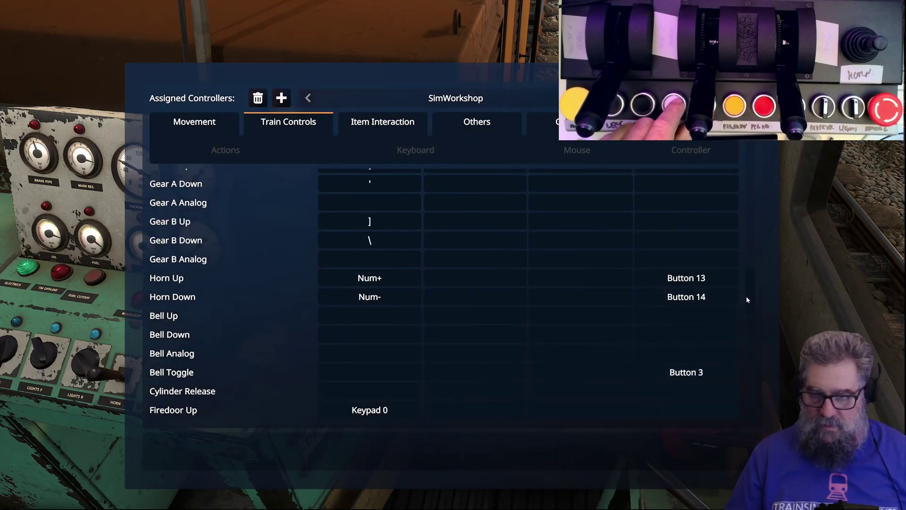
# Review the remaining train control bindings, then close the settings and return to the locomotive cab.
pyautogui.moveTo(748, 299); pyautogui.dragTo(753, 400)
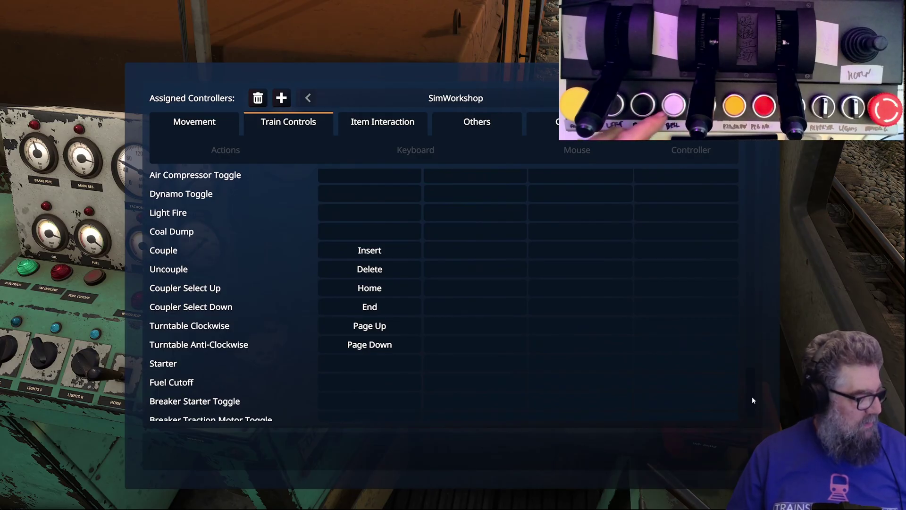
pyautogui.moveTo(753, 397); pyautogui.dragTo(752, 405)
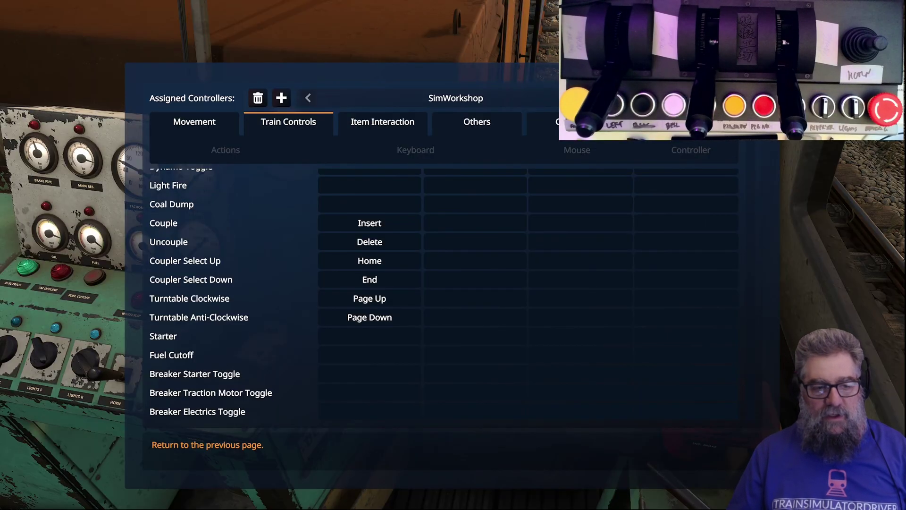
pyautogui.press('Escape')
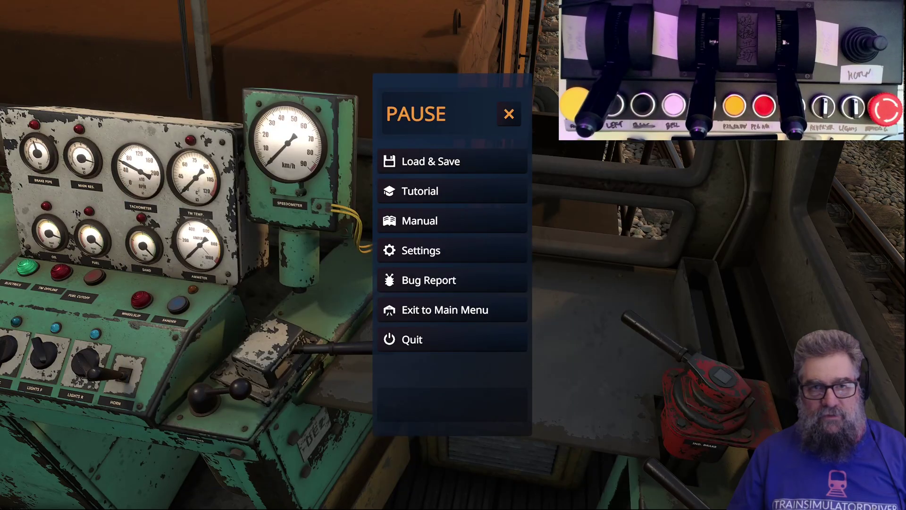
pyautogui.click(509, 114)
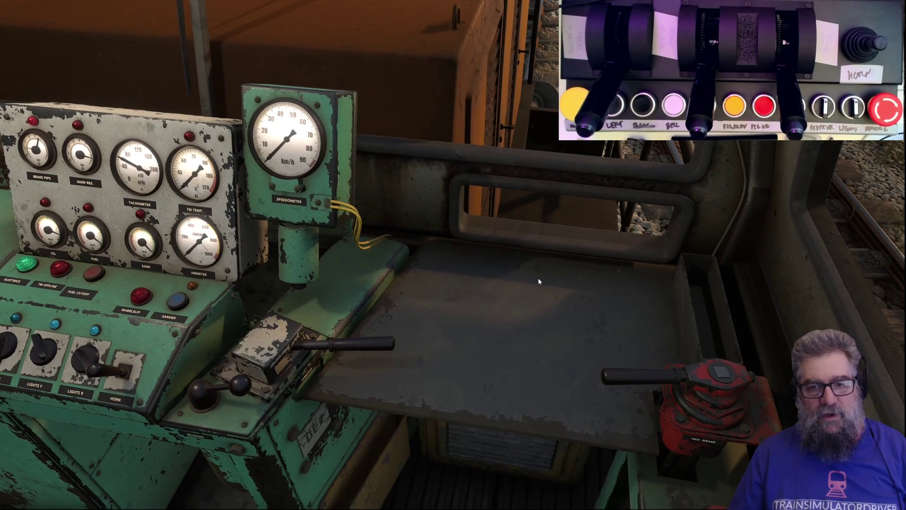
# Examine the throttle, independent brake and train brake levers in the cab while testing the controller bindings.
pyautogui.press('s')
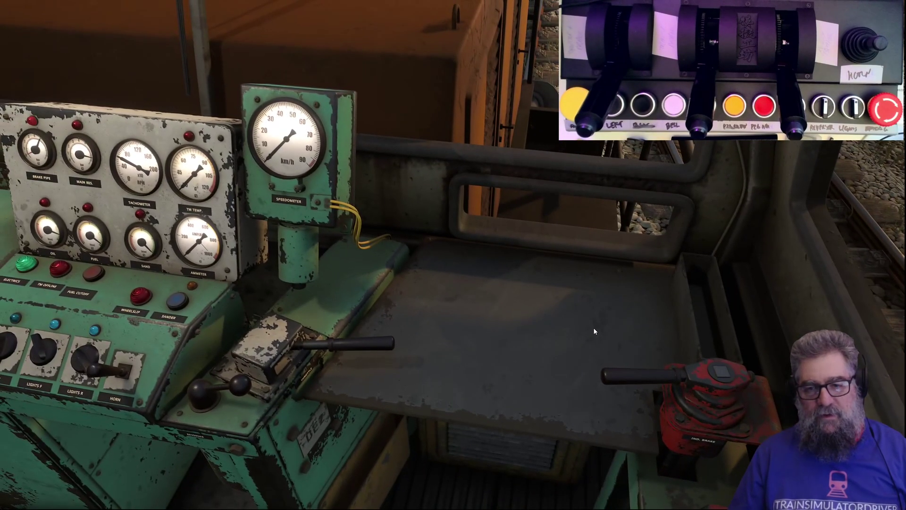
pyautogui.rightClick(593, 327)
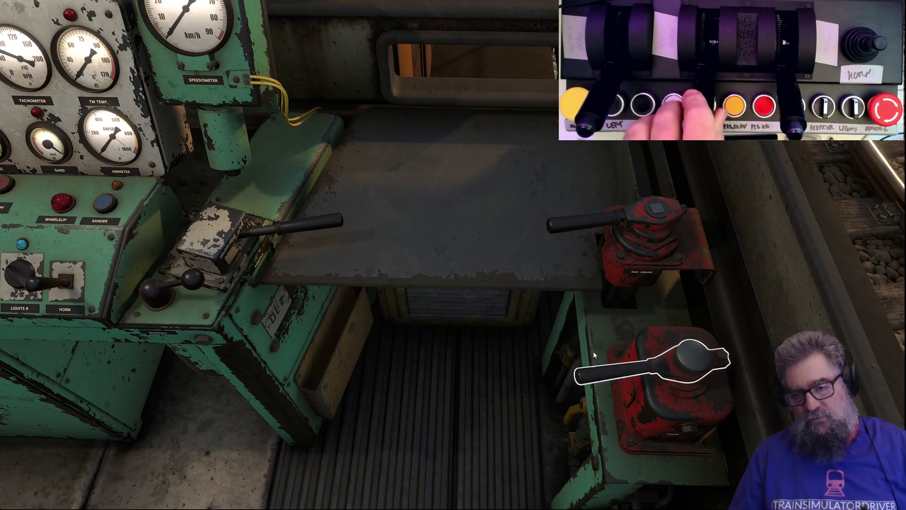
pyautogui.middleClick(369, 240)
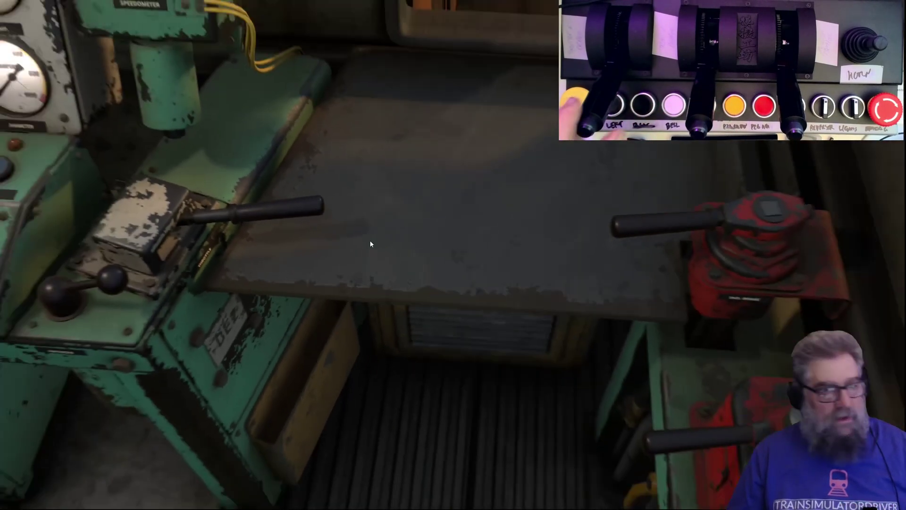
pyautogui.scroll(-3, 370, 241)
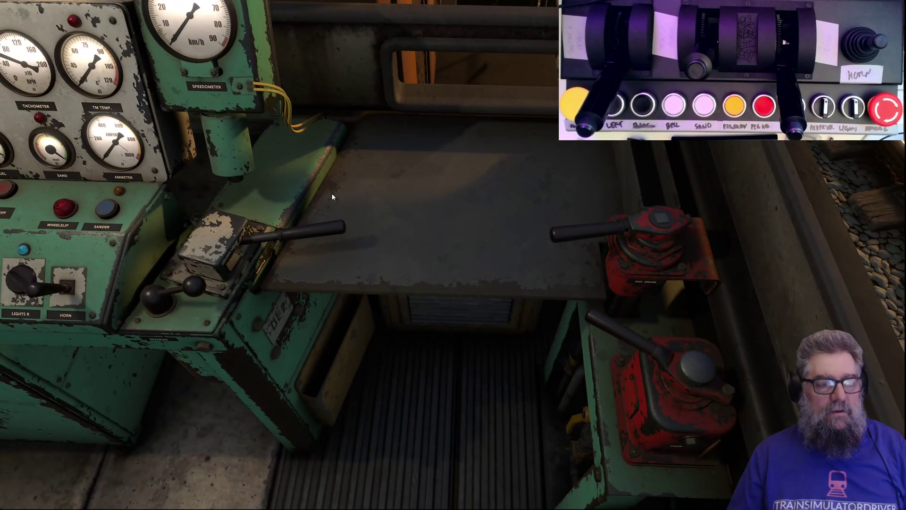
# Look ahead through the cab windscreen and follow the track while driving the train with the controller levers and buttons.
pyautogui.rightClick(333, 197)
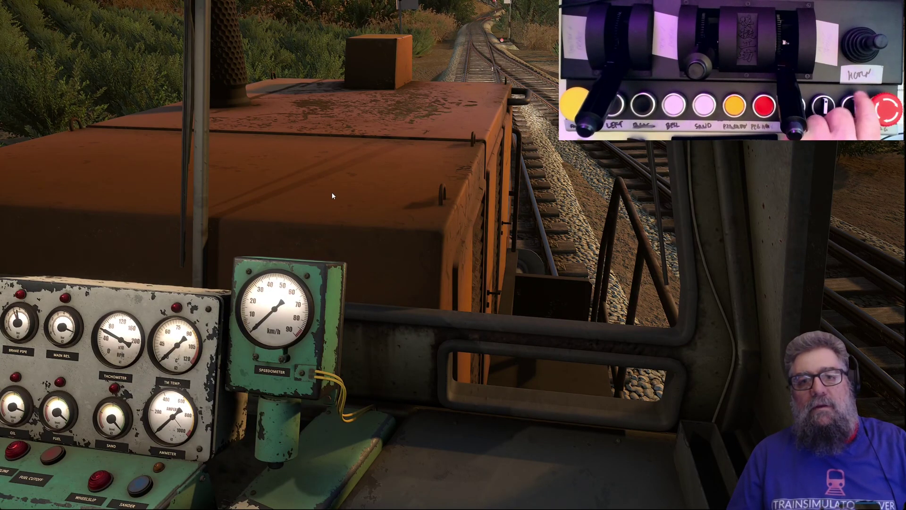
pyautogui.middleClick(463, 238)
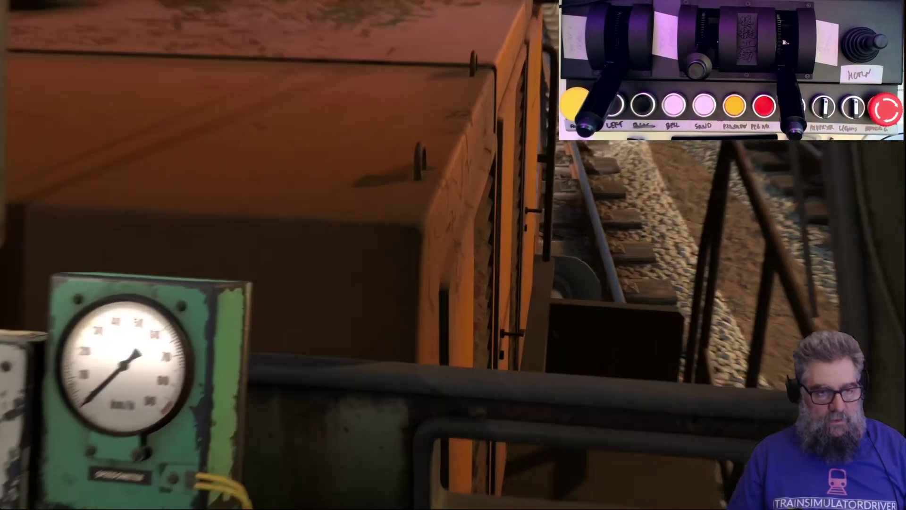
pyautogui.scroll(-3, 463, 238)
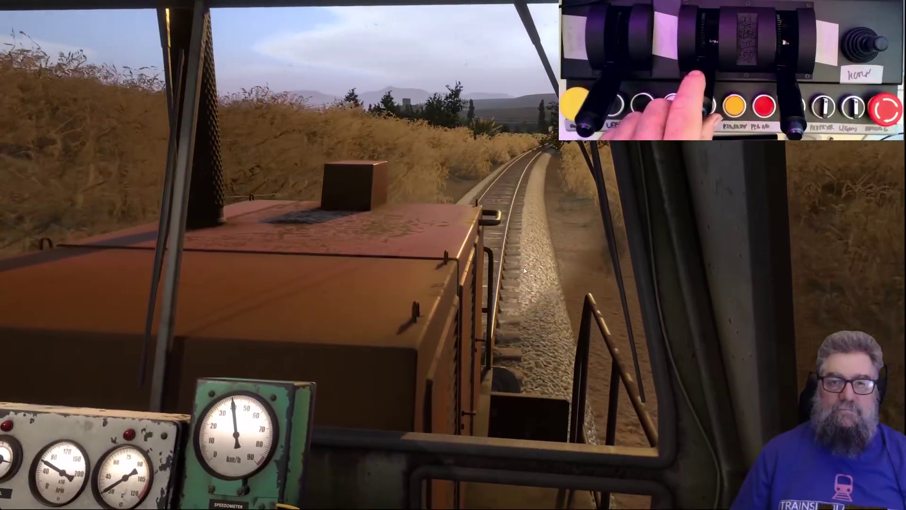
pyautogui.moveTo(525, 271); pyautogui.dragTo(449, 239)
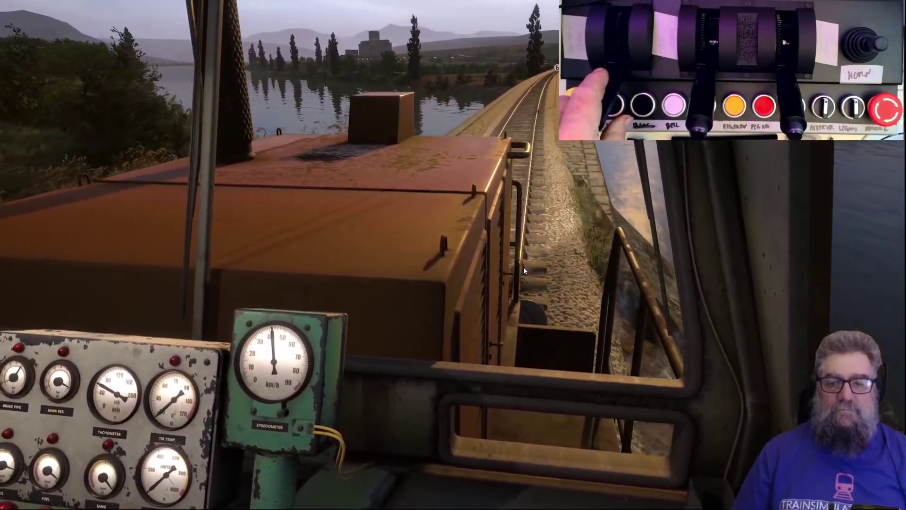
# Switch to the external vehicle view and move the camera over the water to watch the train on the stone viaduct.
pyautogui.press('F2')
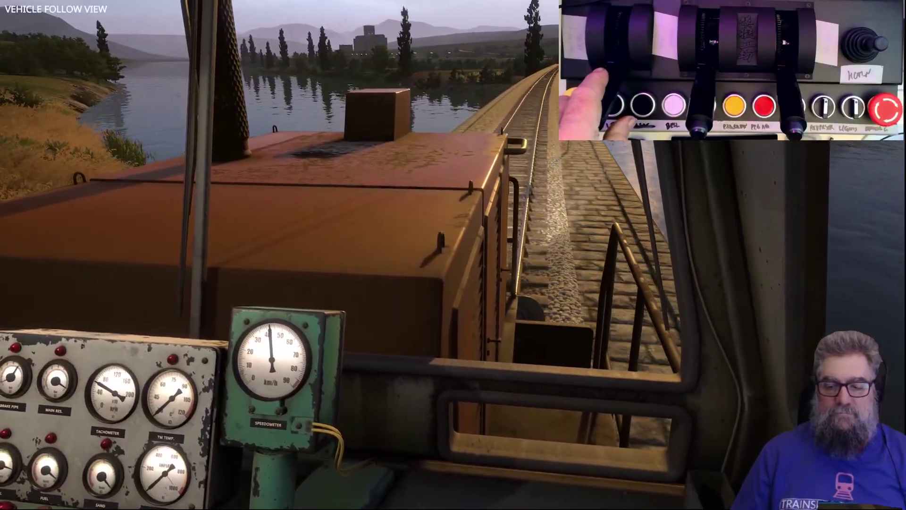
pyautogui.press('F3')
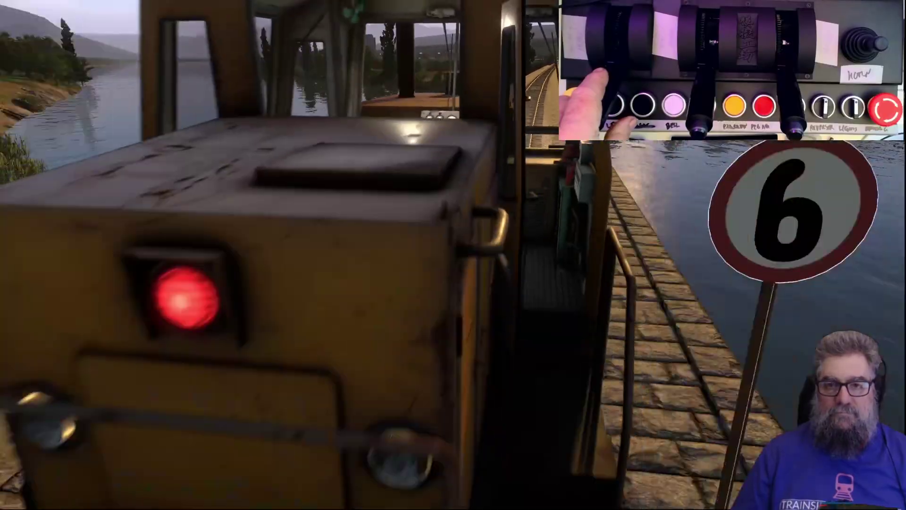
pyautogui.press('d')
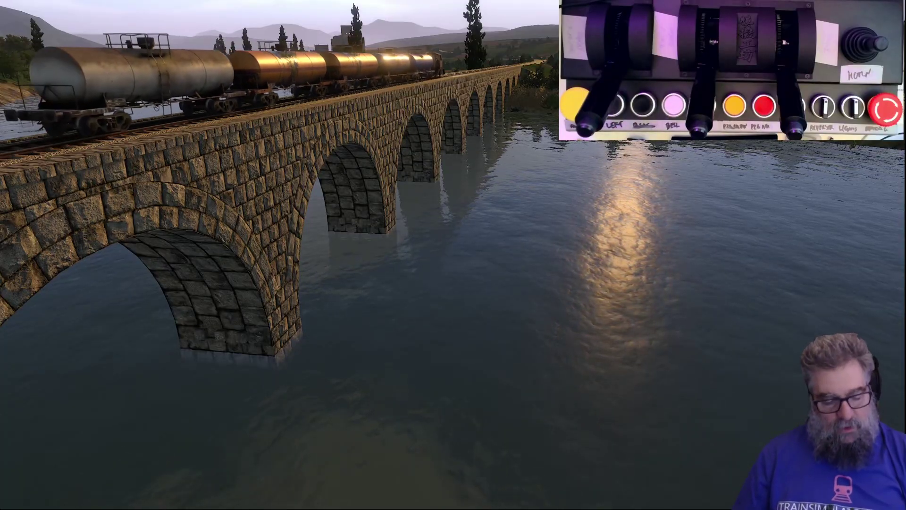
# Run automatic axis calibration for the SimWorkshop controller's brake levers from the control bindings, save it and resume the game.
pyautogui.press('Escape')
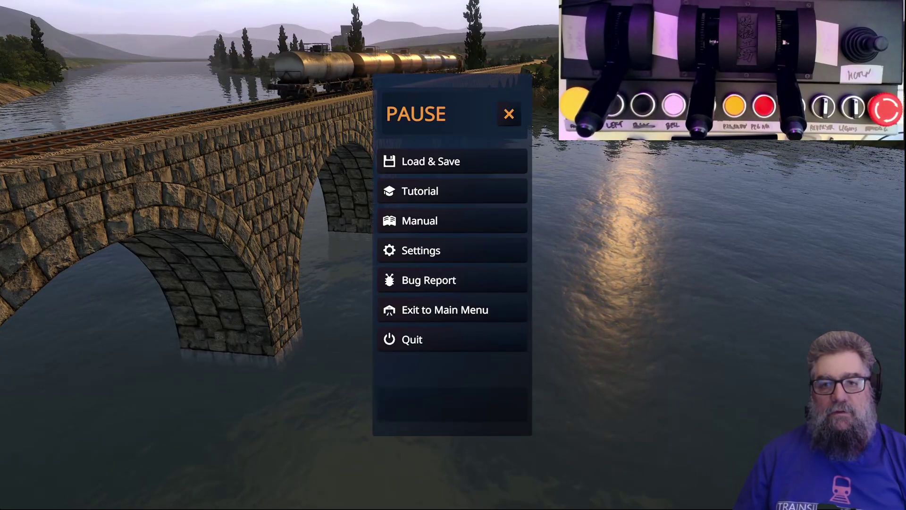
pyautogui.click(470, 258)
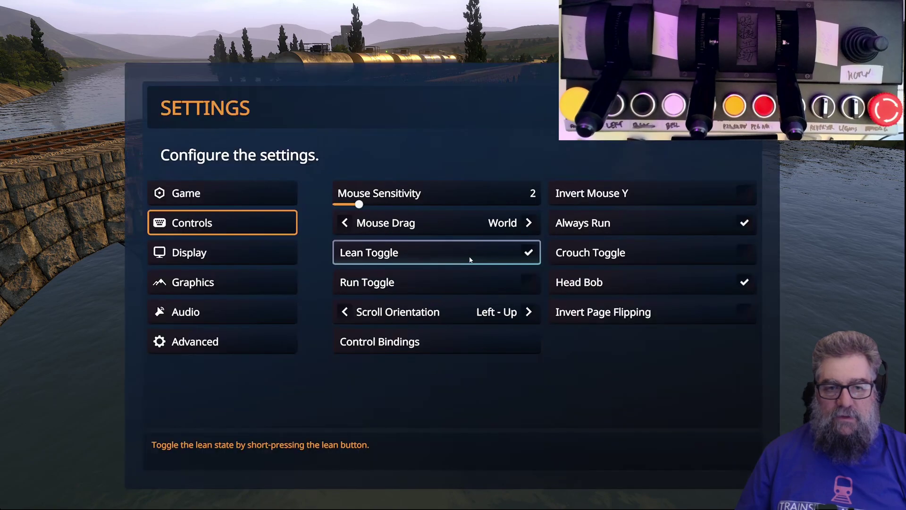
pyautogui.click(437, 347)
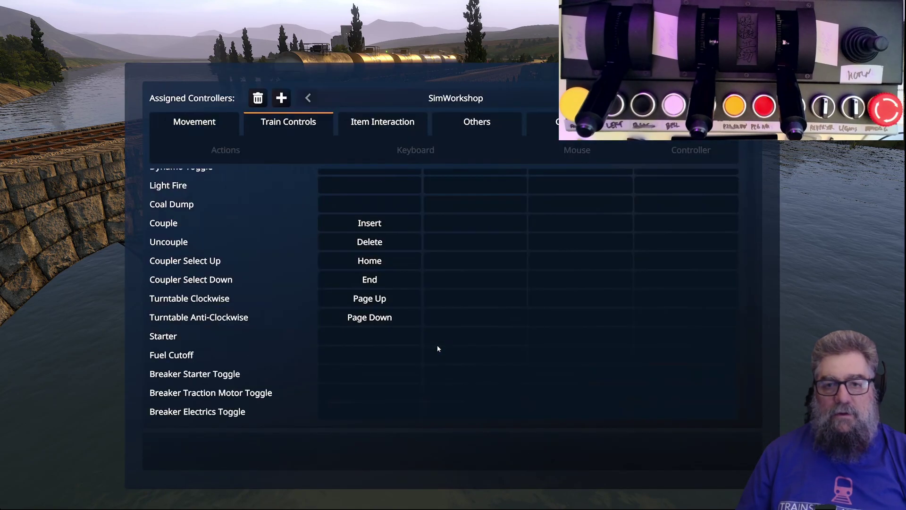
pyautogui.click(652, 98)
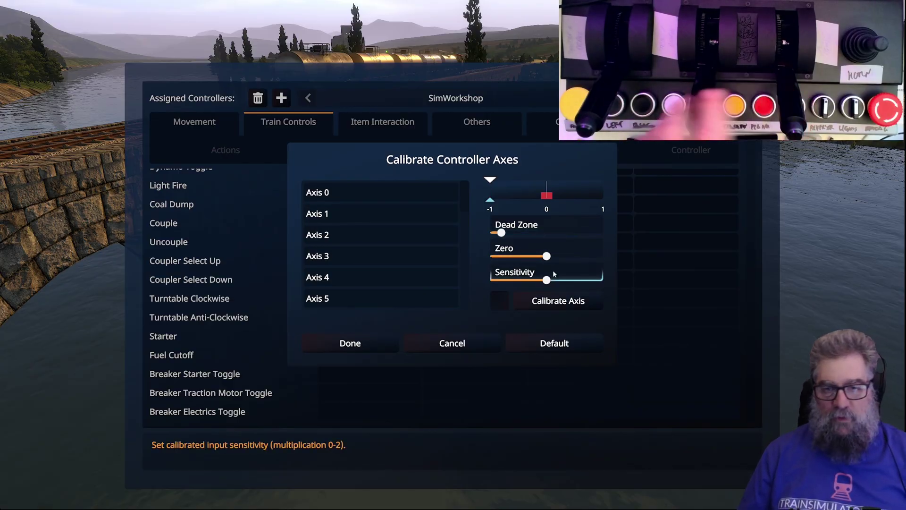
pyautogui.click(556, 304)
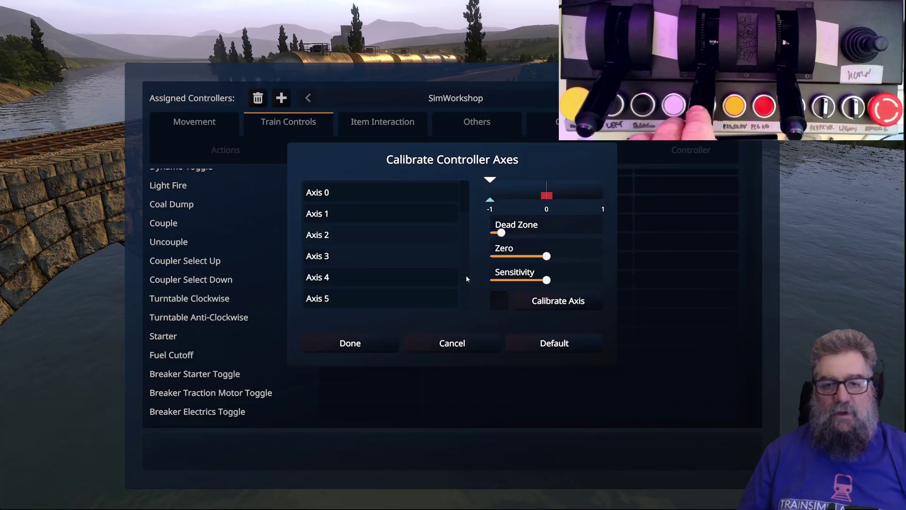
pyautogui.click(542, 302)
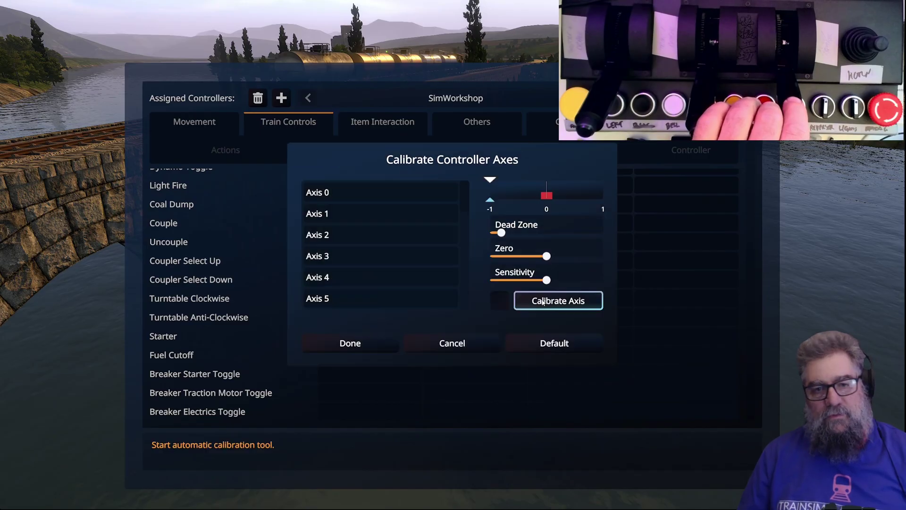
pyautogui.click(557, 303)
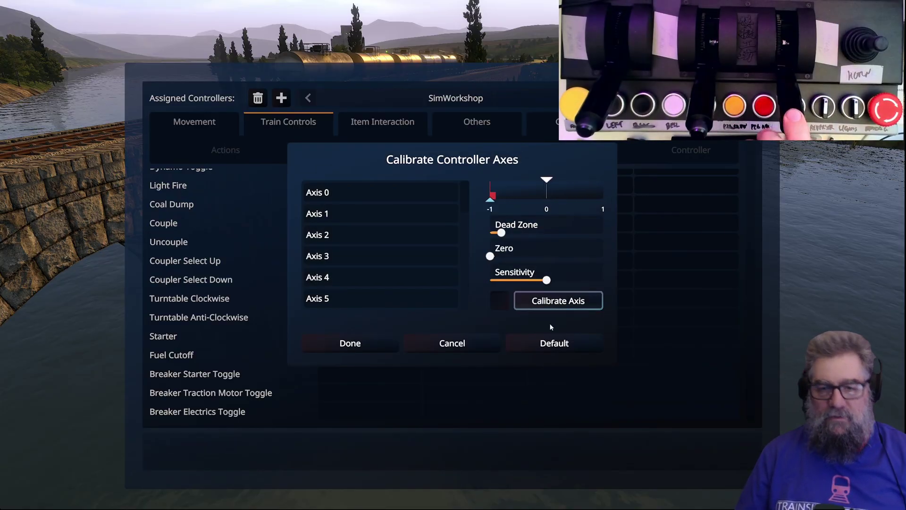
pyautogui.click(369, 343)
pyautogui.press('Escape')
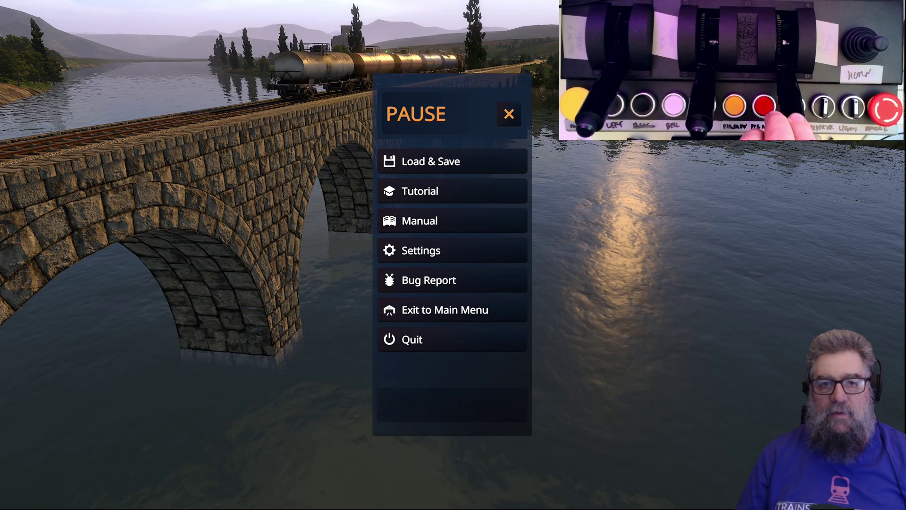
pyautogui.click(508, 113)
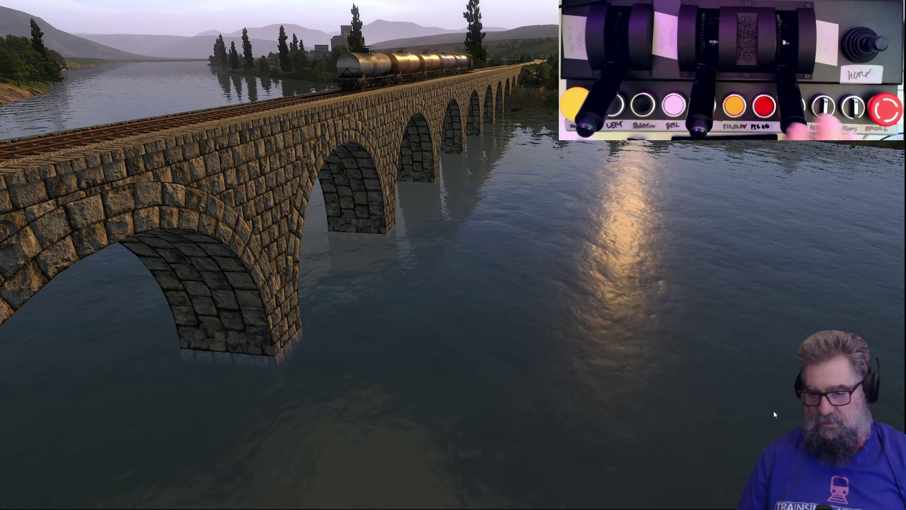
# Return to the driver's cab and check how the train brake and independent brake levers follow the controller.
pyautogui.press('1')
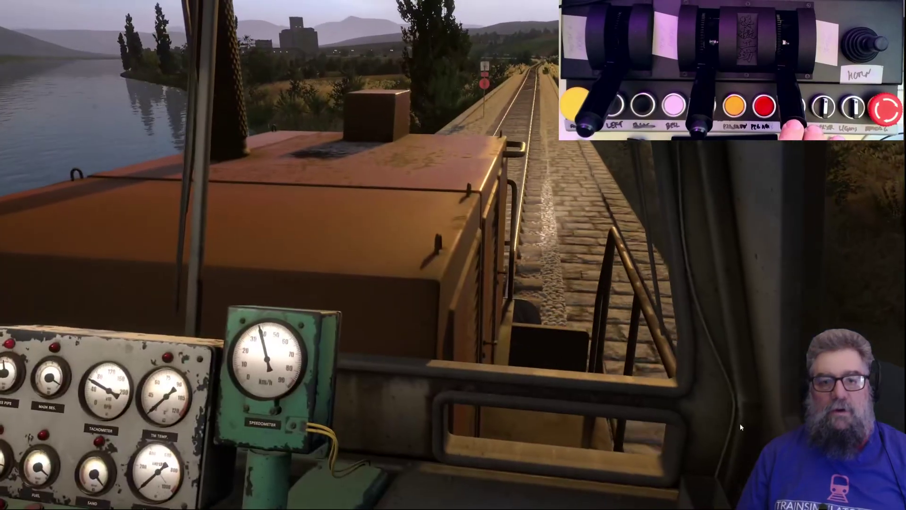
pyautogui.rightClick(671, 394)
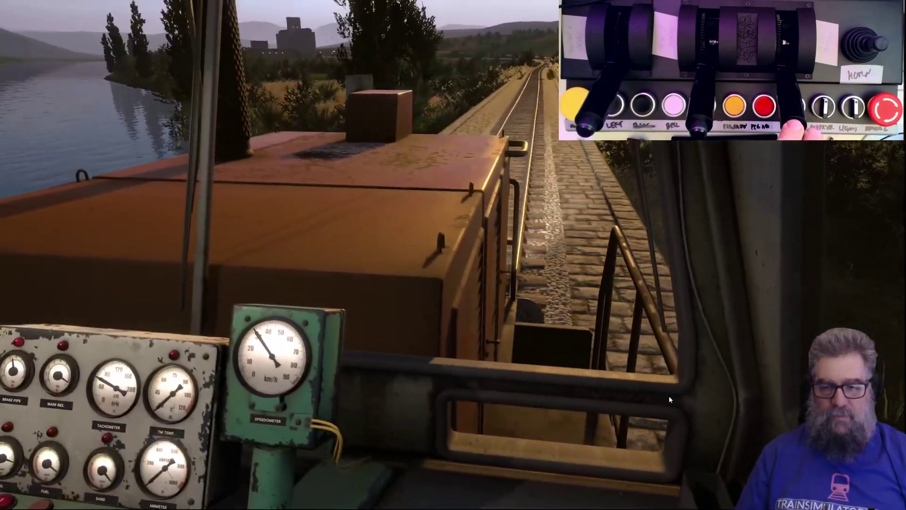
pyautogui.moveTo(669, 396); pyautogui.dragTo(685, 470)
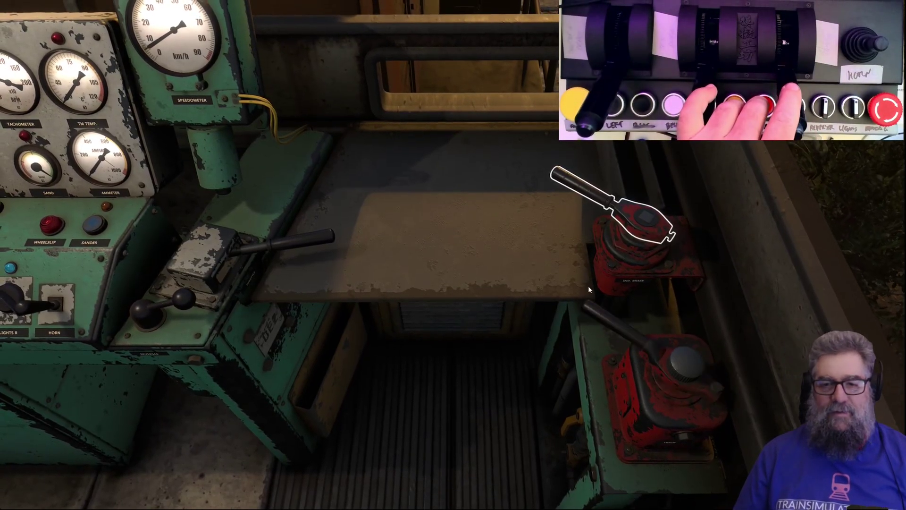
pyautogui.moveTo(600, 308); pyautogui.dragTo(630, 500)
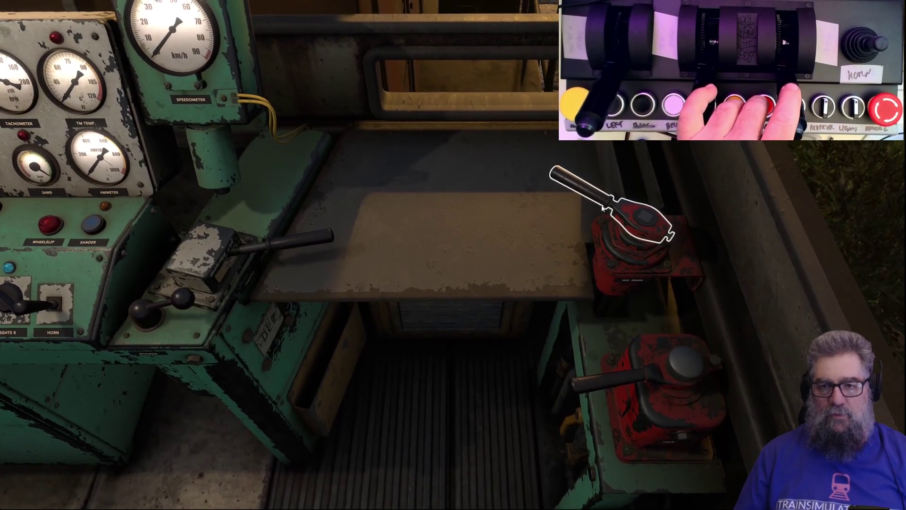
pyautogui.moveTo(585, 189); pyautogui.dragTo(605, 324)
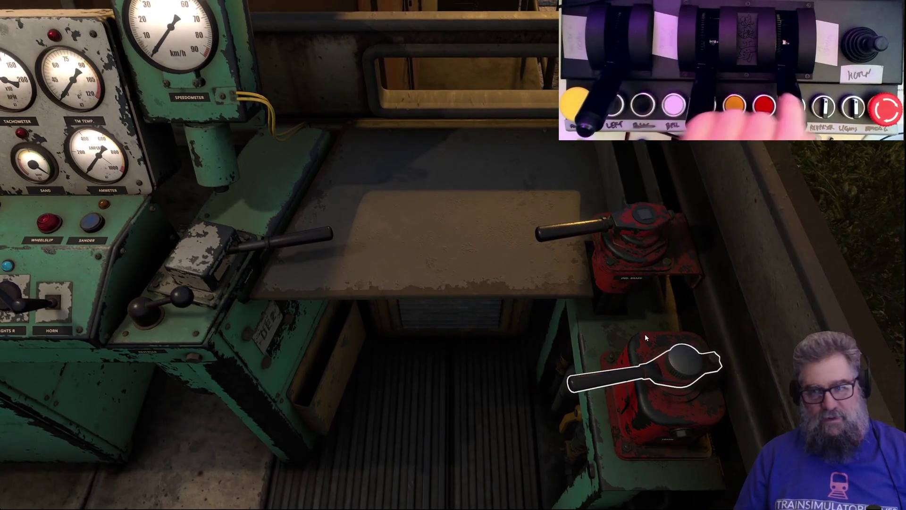
pyautogui.middleClick(509, 232)
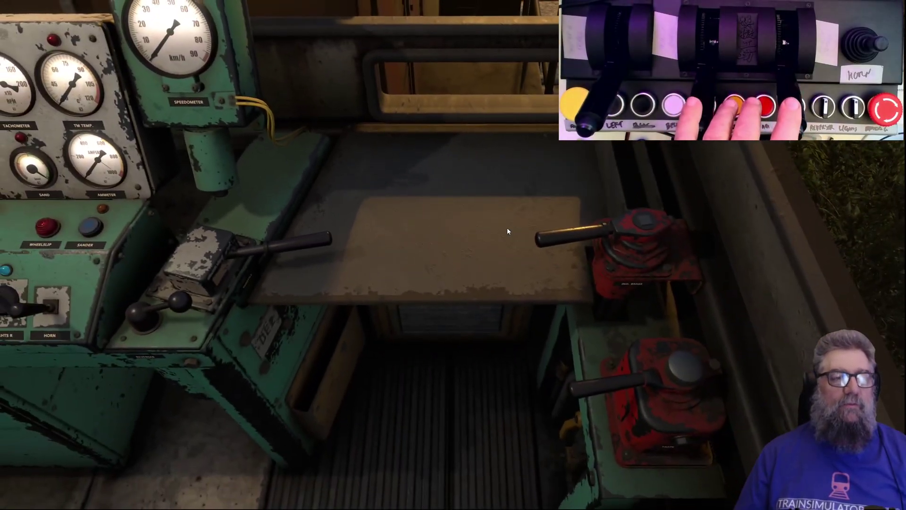
pyautogui.rightClick(507, 227)
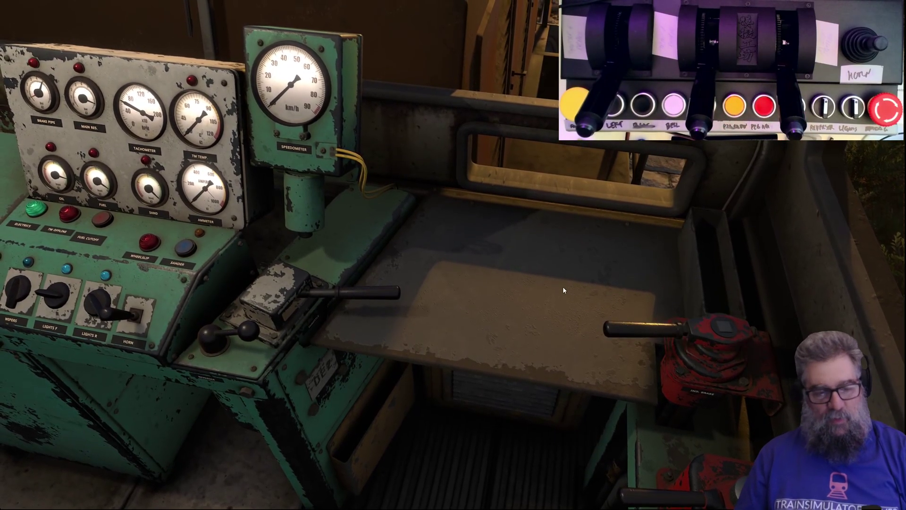
# Open the SimWorkshop axis calibration, leave it without saving, and review the axes assigned to the throttle and brakes.
pyautogui.press('Escape')
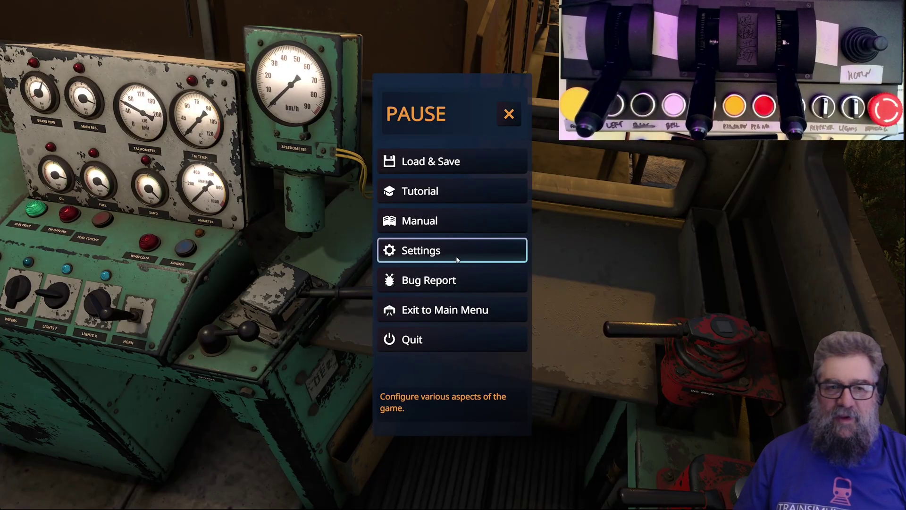
pyautogui.click(457, 249)
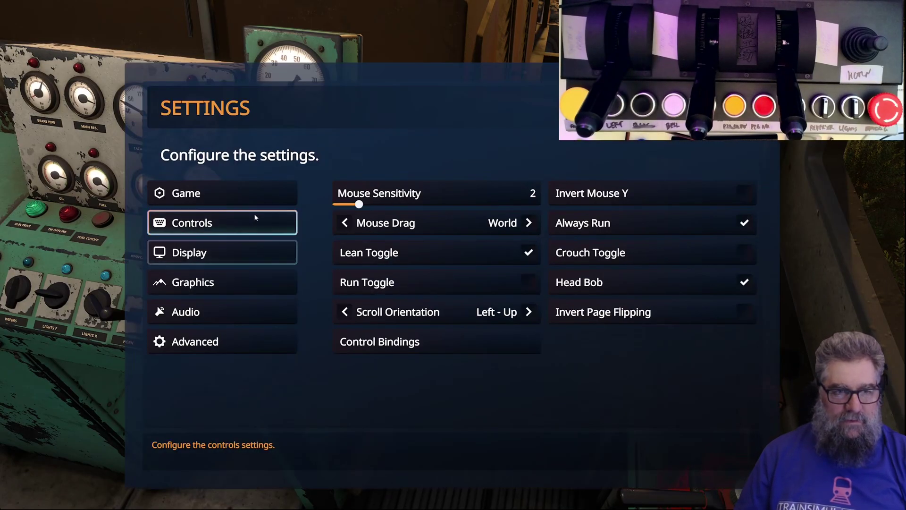
pyautogui.click(440, 347)
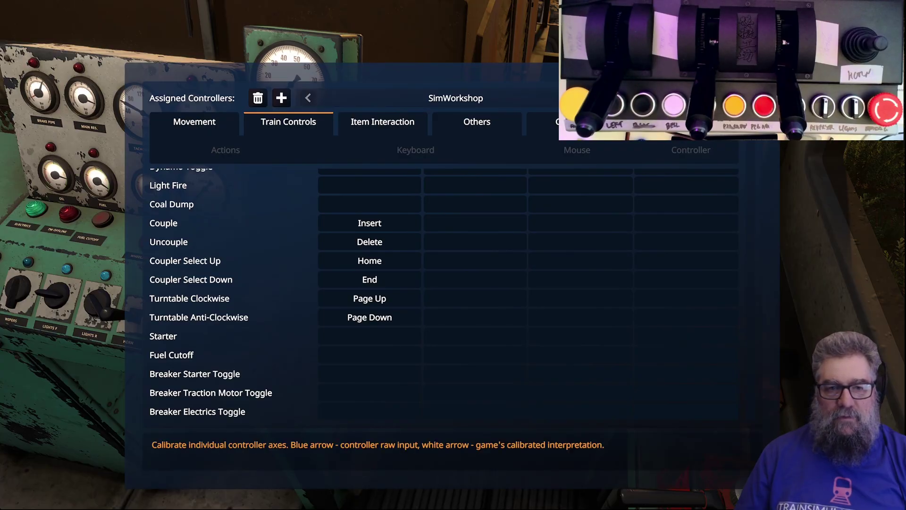
pyautogui.click(629, 98)
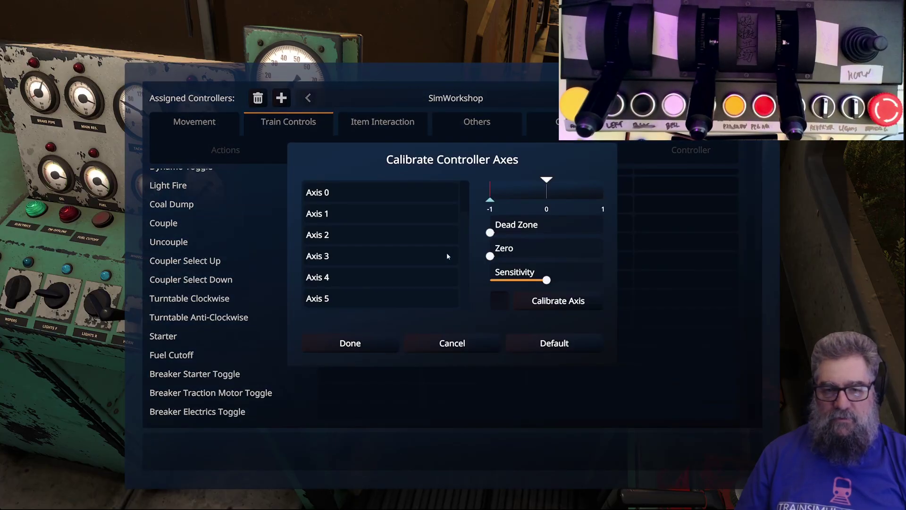
pyautogui.click(430, 349)
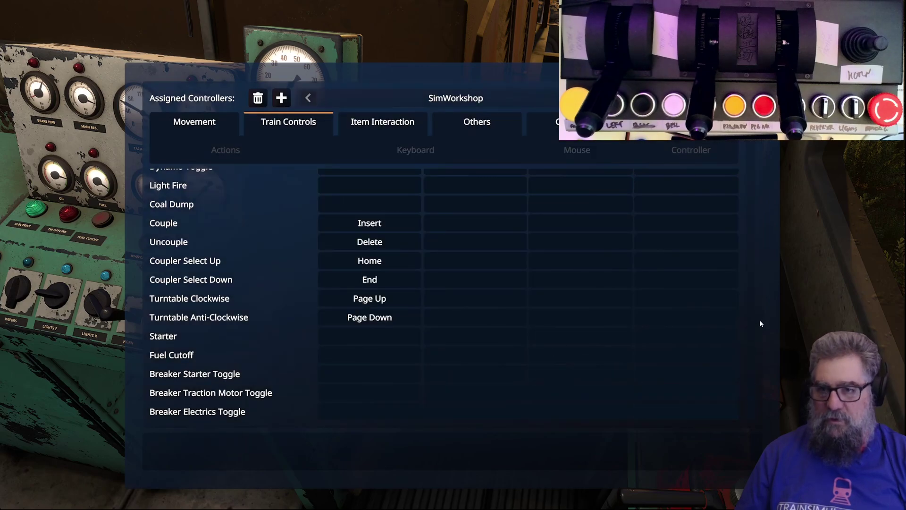
pyautogui.click(316, 122)
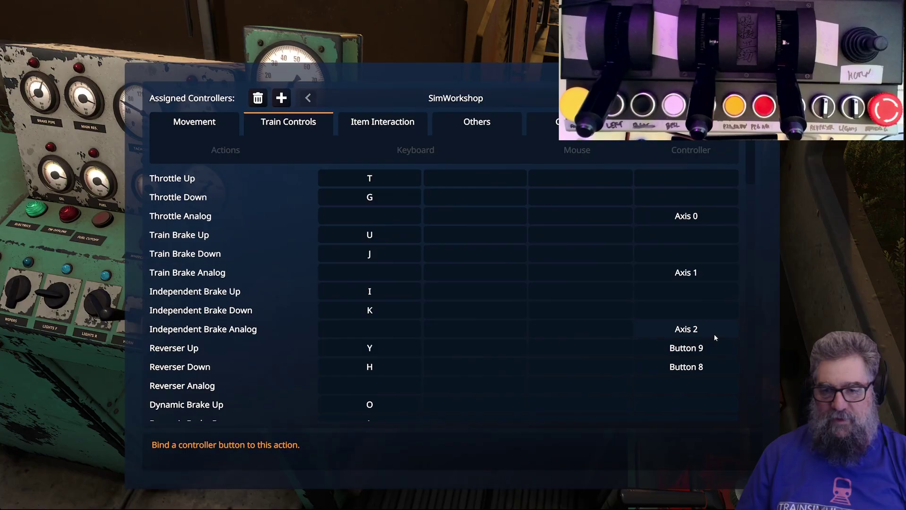
# Repeat the automatic calibration of the brake lever axis, save it, and return to the cab to check the levers.
pyautogui.click(679, 98)
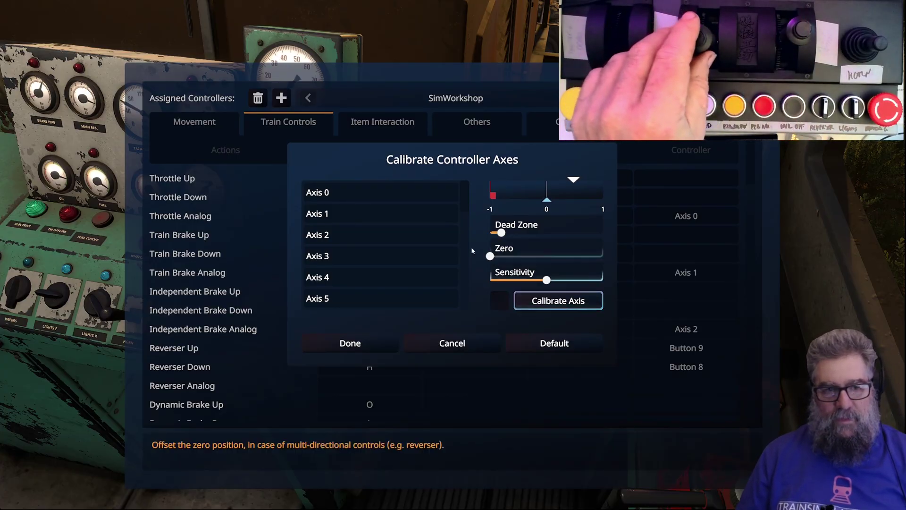
pyautogui.click(554, 301)
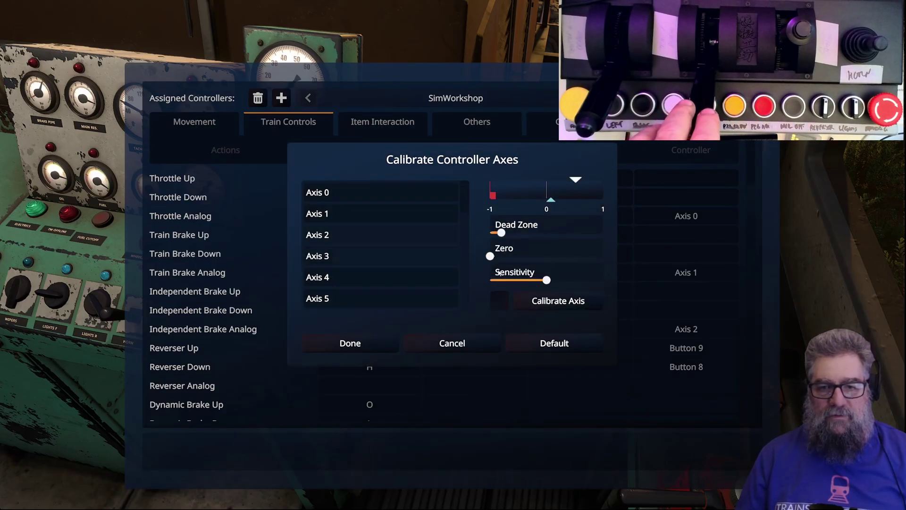
pyautogui.click(559, 301)
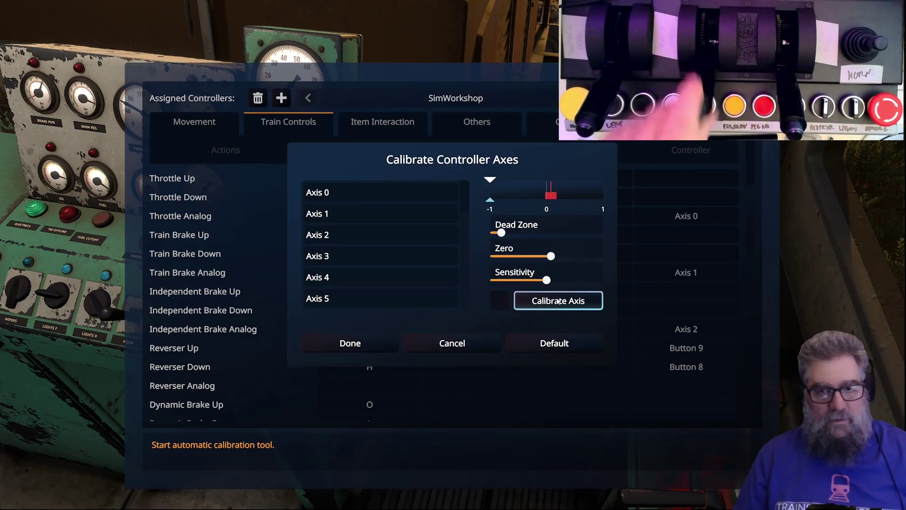
pyautogui.click(559, 301)
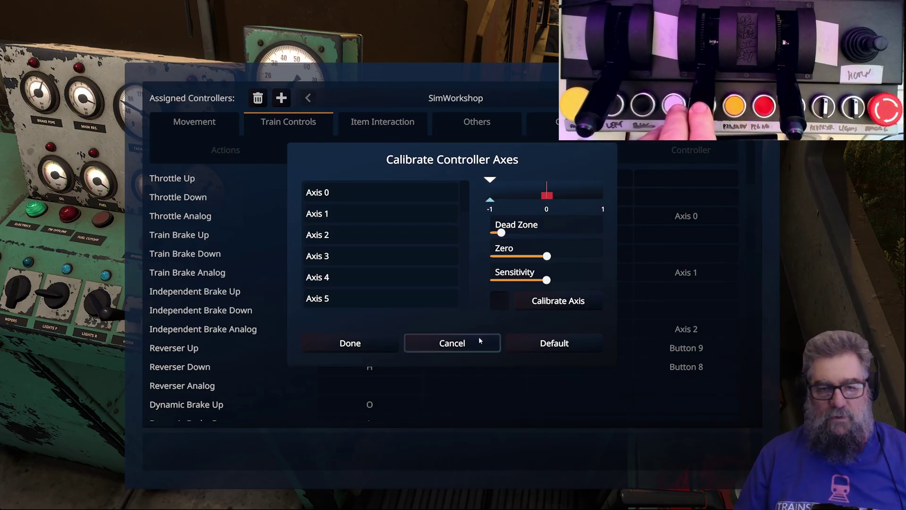
pyautogui.click(371, 341)
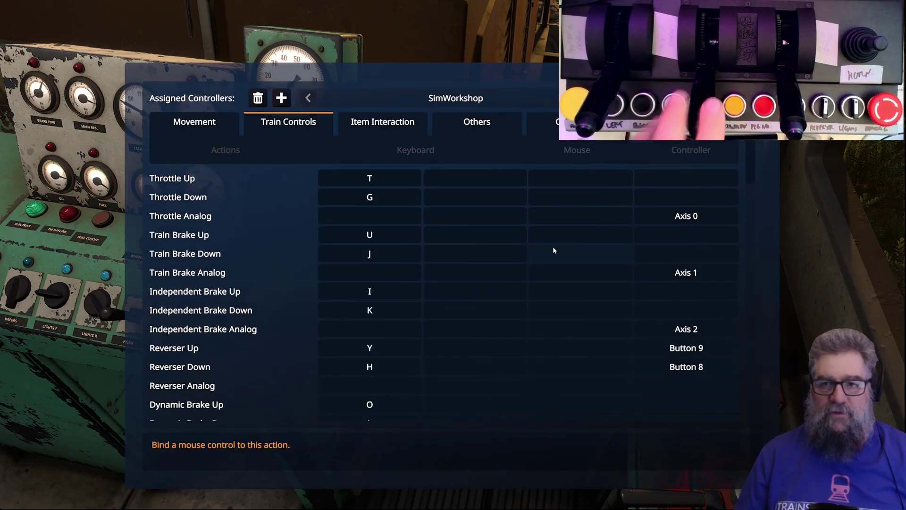
pyautogui.press('Escape')
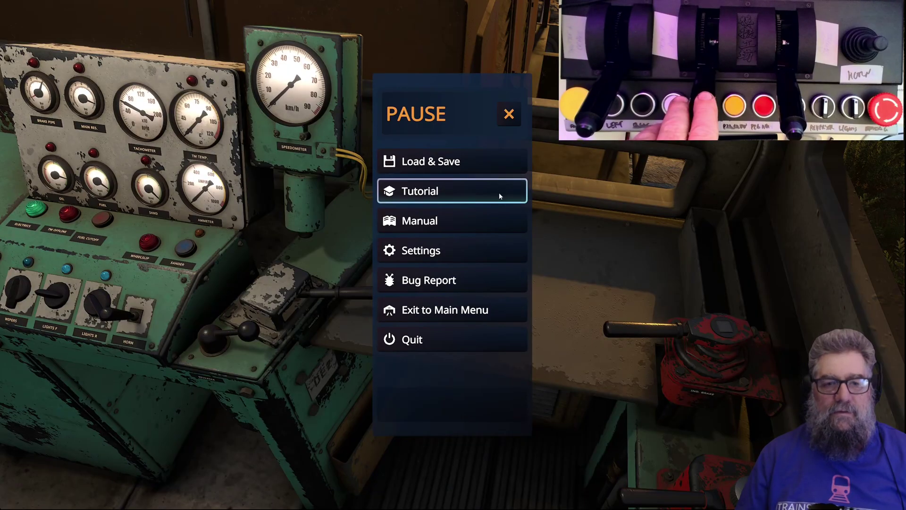
pyautogui.click(509, 113)
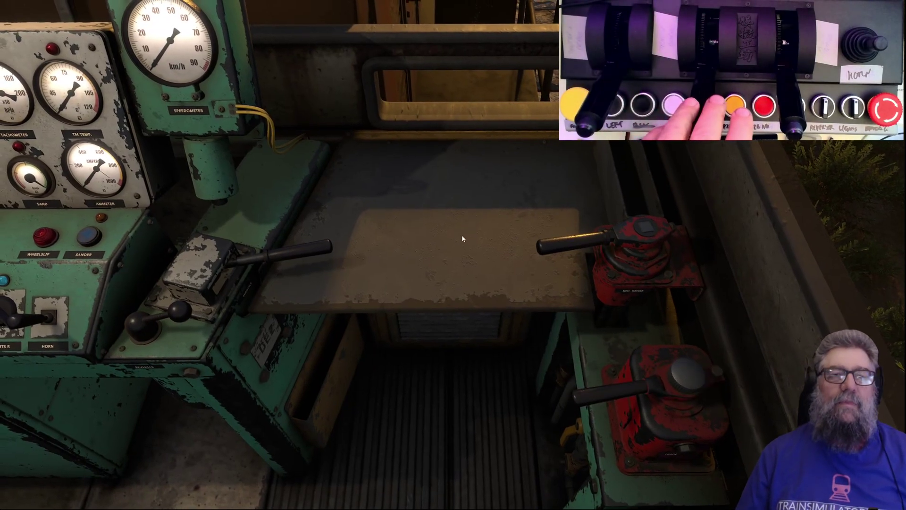
pyautogui.rightClick(462, 238)
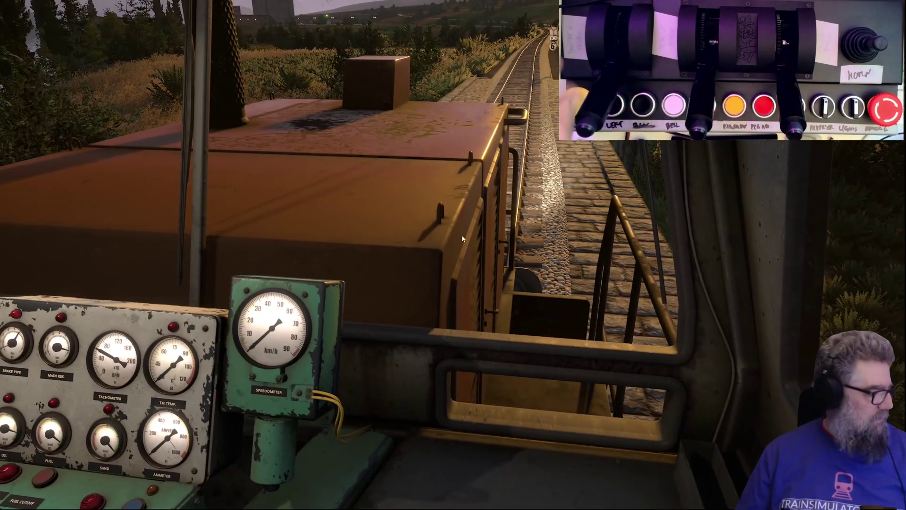